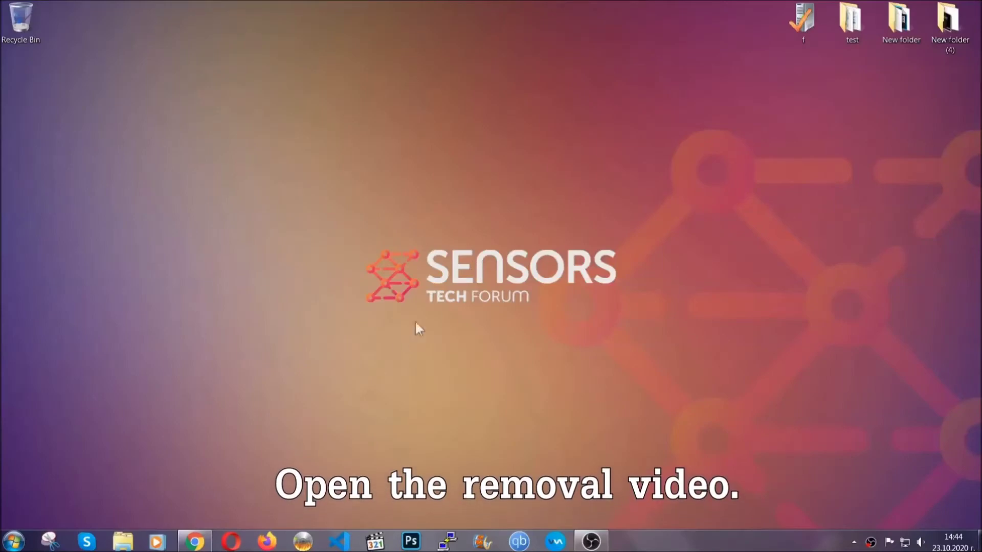
# - Bring up the ransomware removal video and open its sensorstechforum.com description link in a new tab
pyautogui.click(194, 542)
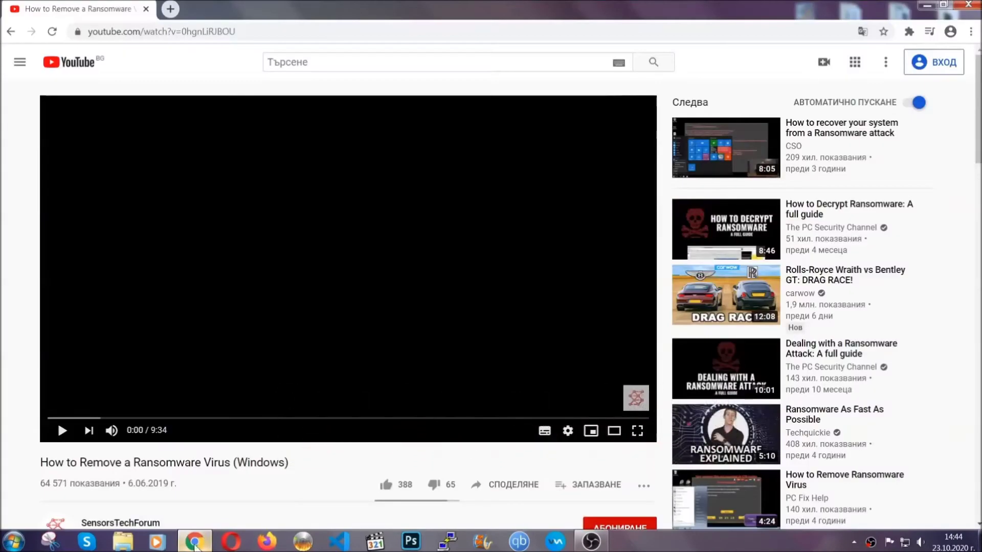
pyautogui.scroll(-4, 179, 416)
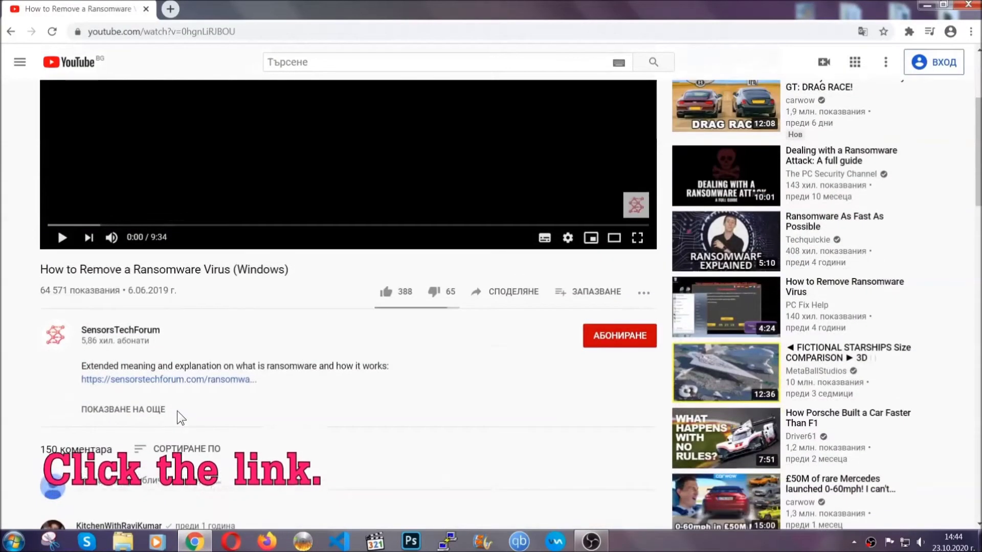
pyautogui.click(195, 381)
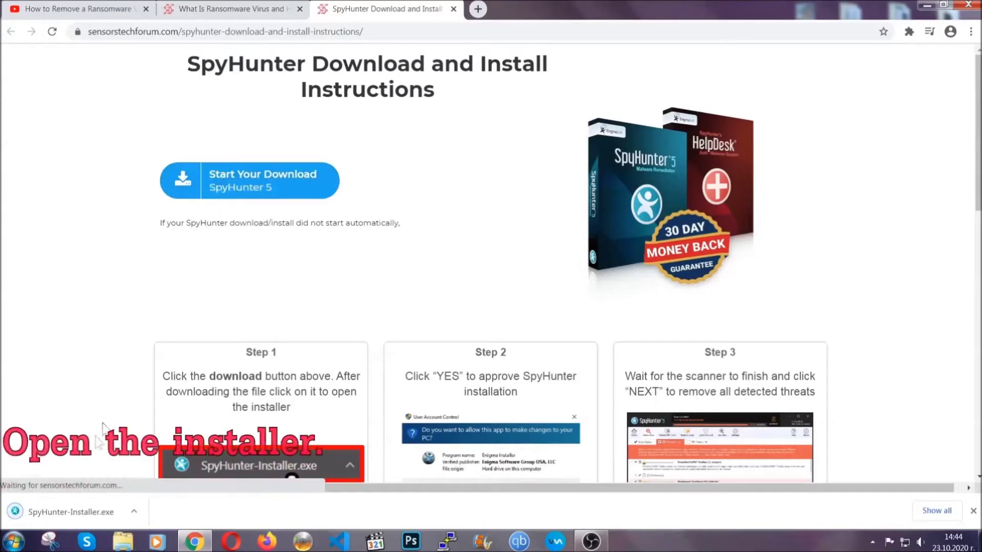
# - Launch the downloaded SpyHunter-Installer.exe from the browser's download bar
pyautogui.click(70, 510)
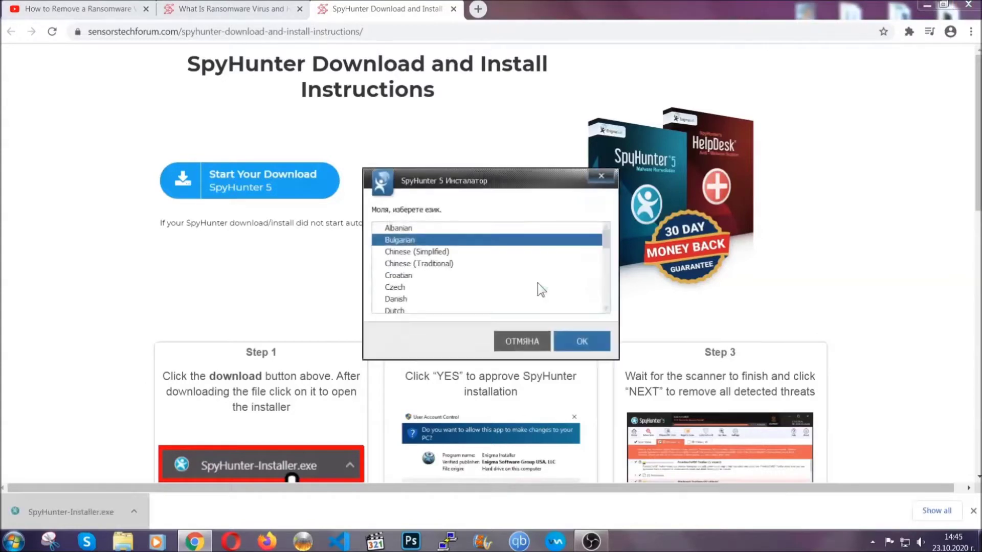
# - Install SpyHunter 5 in English, accepting the EULA, and dismiss the setup success message
pyautogui.scroll(-2, 518, 287)
pyautogui.scroll(-2, 504, 280)
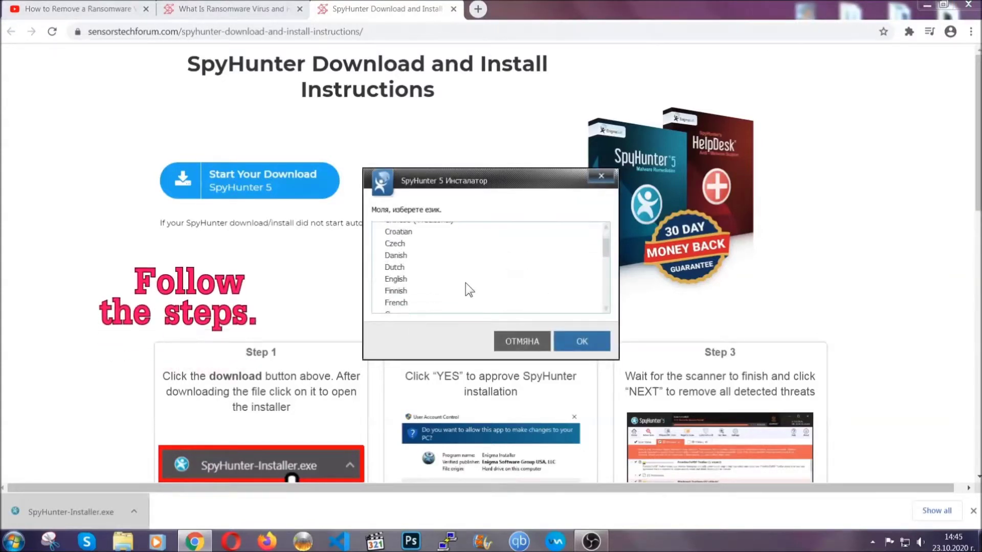
pyautogui.click(464, 279)
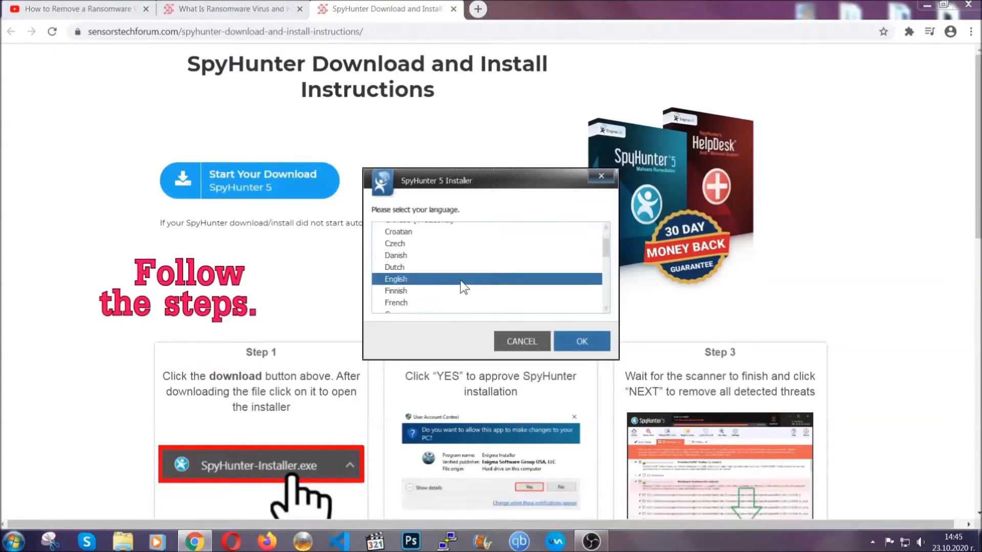
pyautogui.click(582, 341)
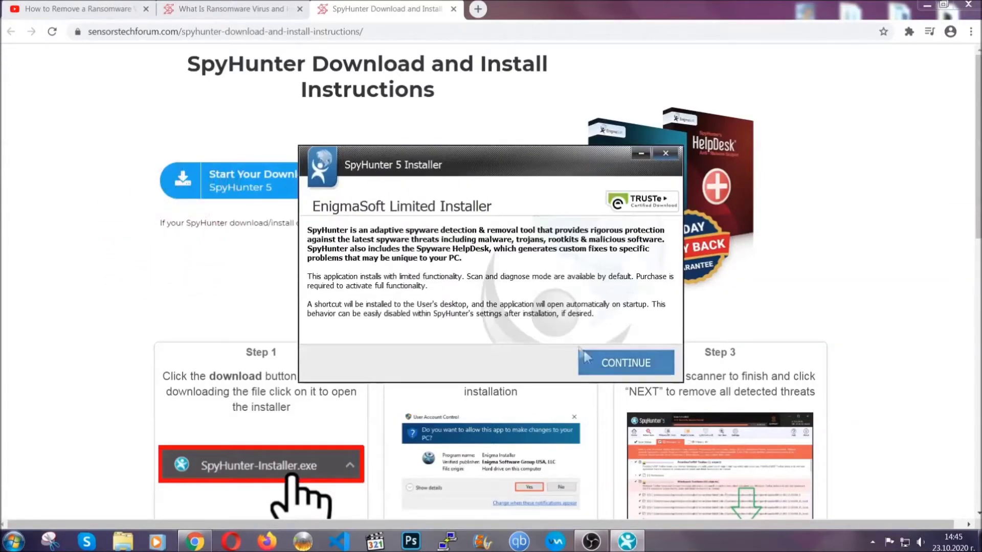
pyautogui.click(588, 357)
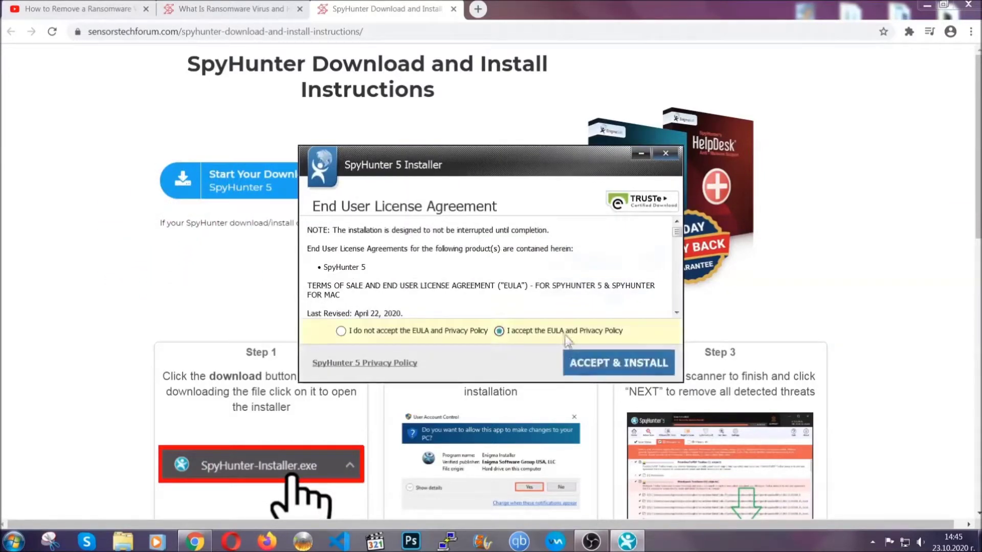
pyautogui.click(586, 363)
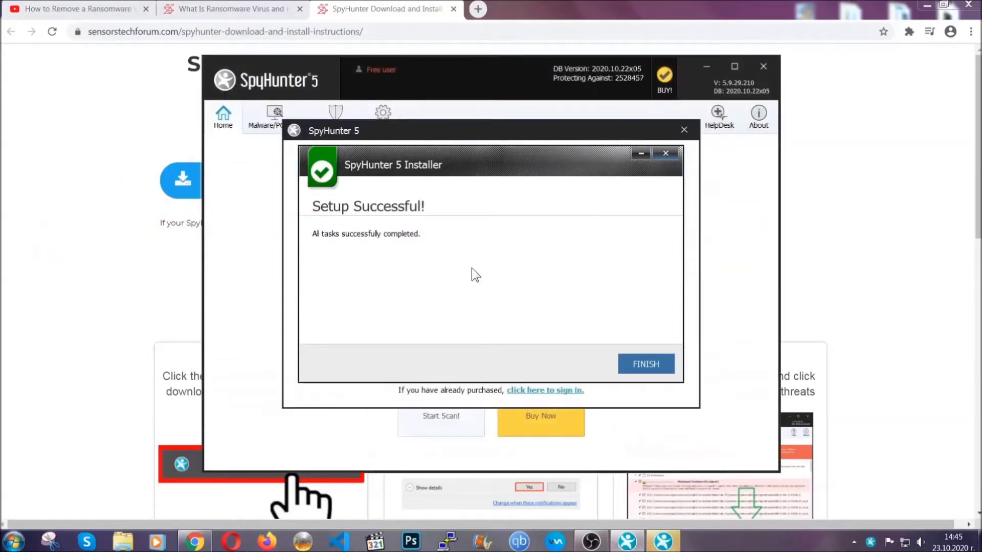
pyautogui.click(628, 366)
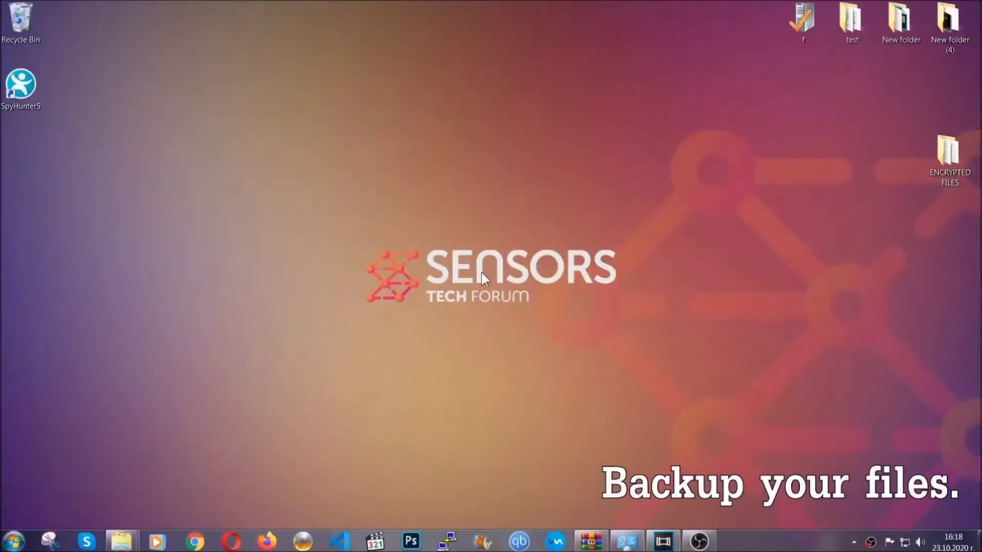
# - Copy all six .efji files from the ENCRYPTED FILES folder
pyautogui.doubleClick(942, 158)
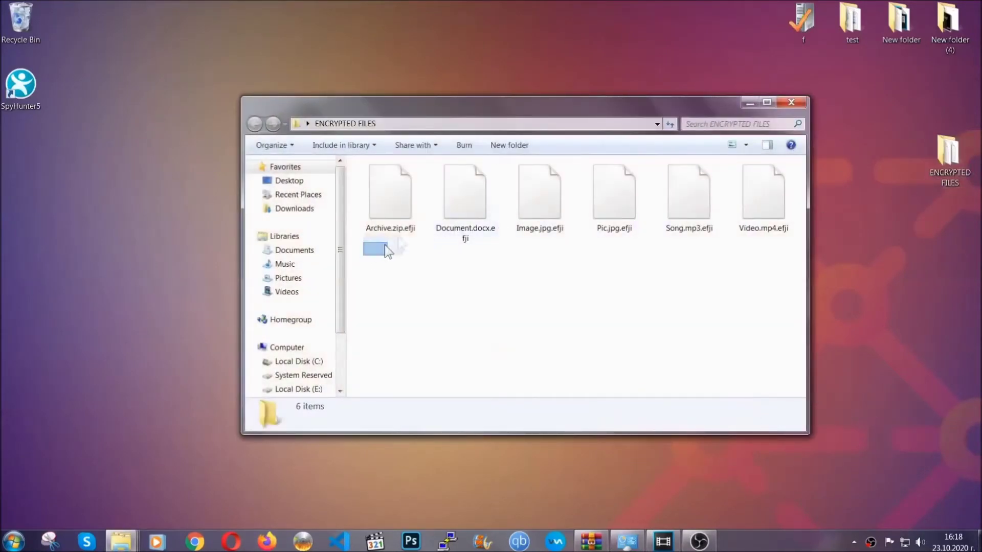
pyautogui.moveTo(387, 250); pyautogui.dragTo(768, 182)
pyautogui.rightClick(768, 182)
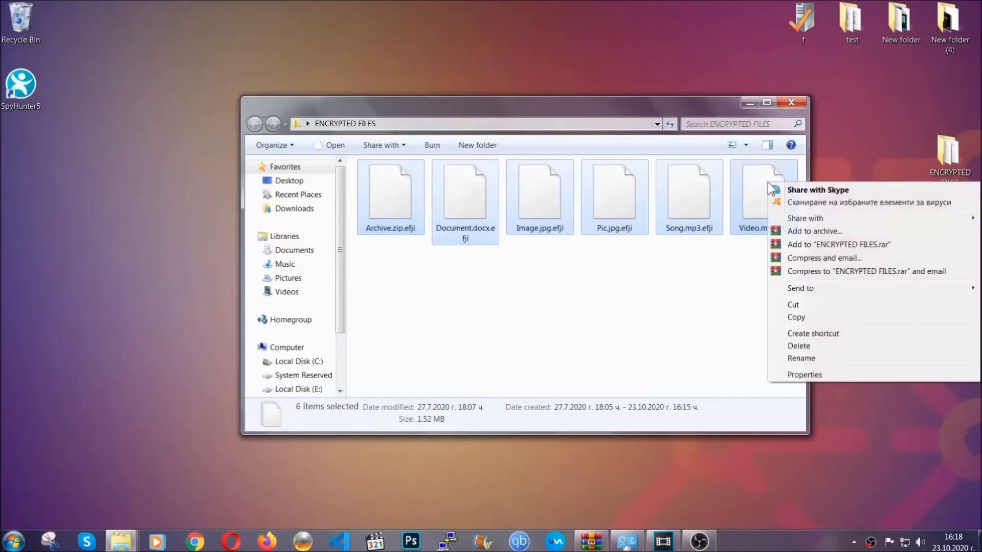
pyautogui.click(795, 318)
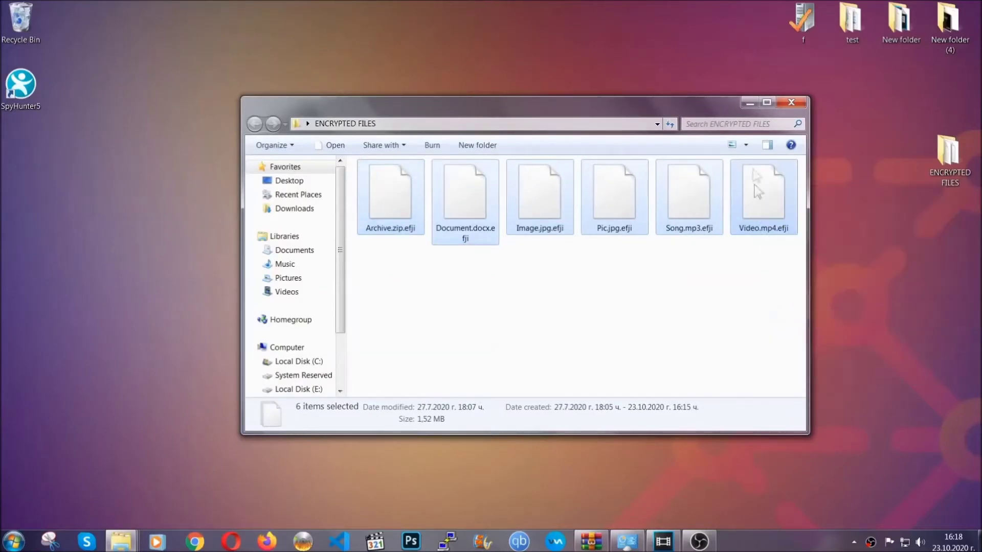
pyautogui.click(749, 104)
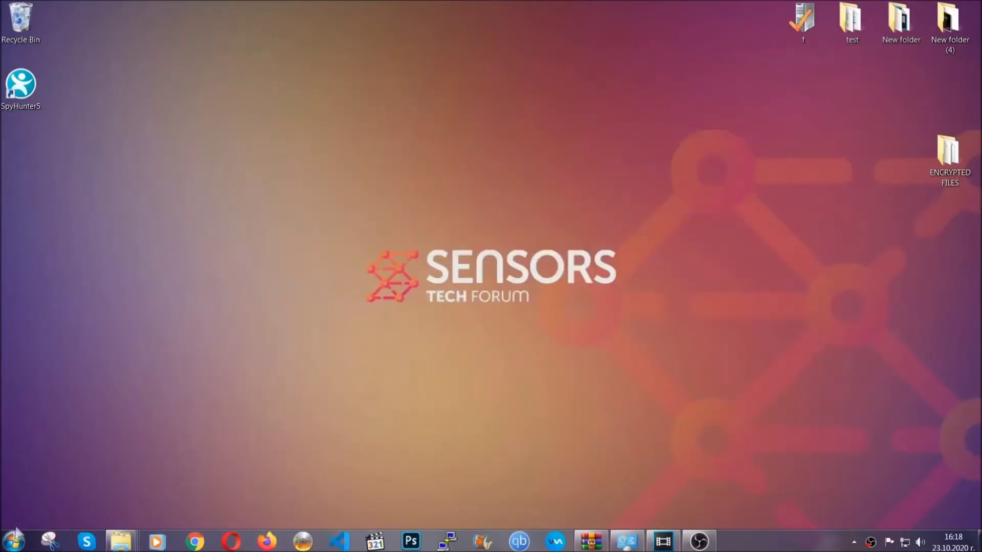
# - Paste the six copied files onto FLASH DRIVE (H:) and close its window
pyautogui.click(13, 541)
pyautogui.click(186, 386)
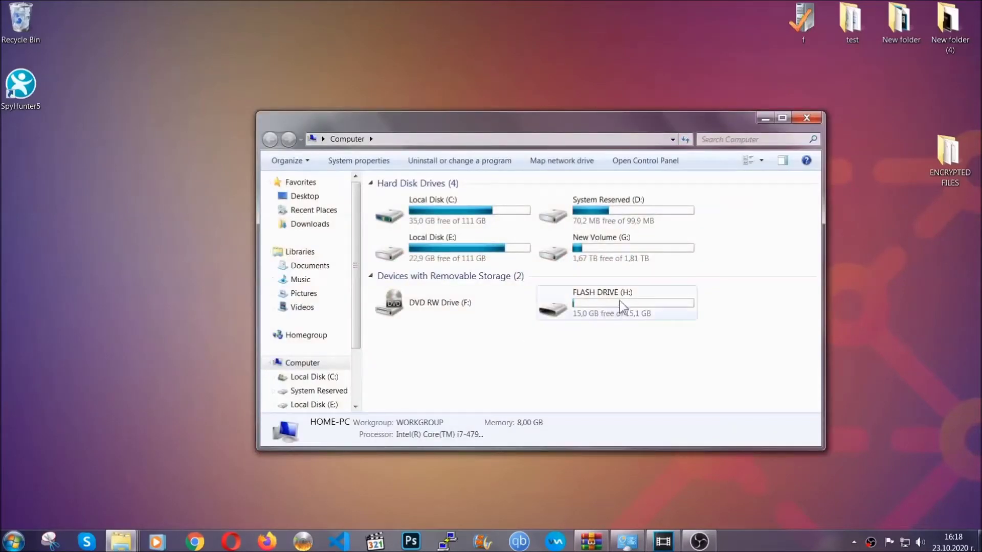
pyautogui.doubleClick(618, 300)
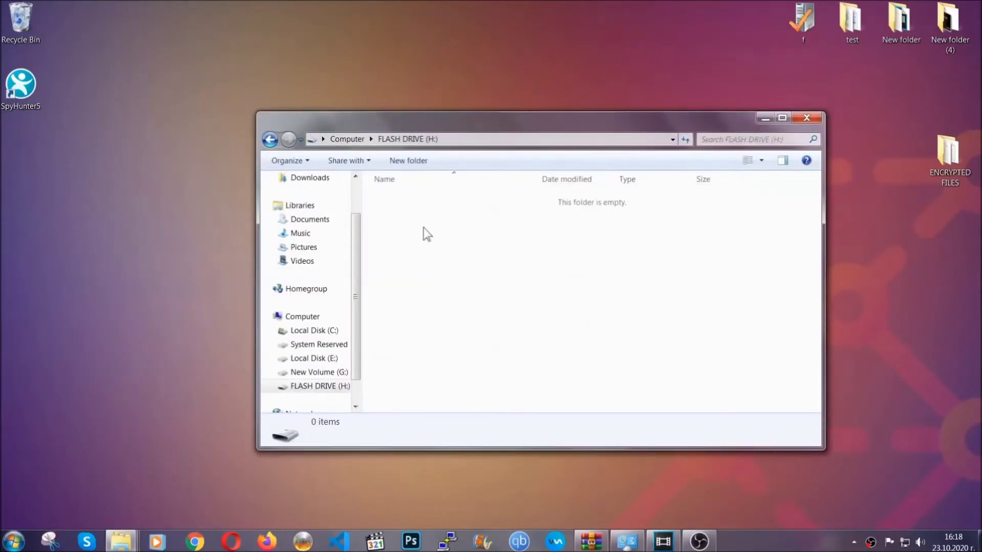
pyautogui.rightClick(423, 228)
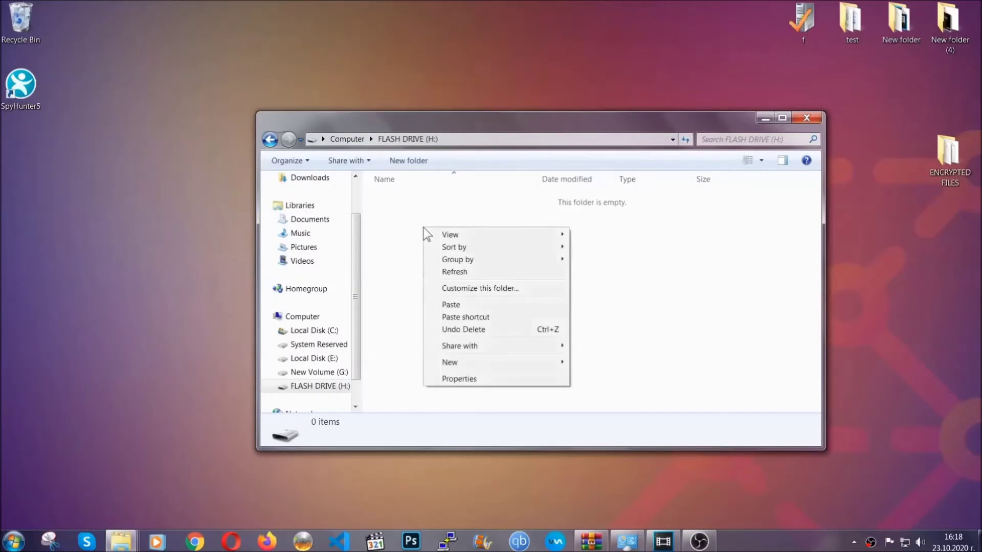
pyautogui.click(447, 305)
pyautogui.click(448, 306)
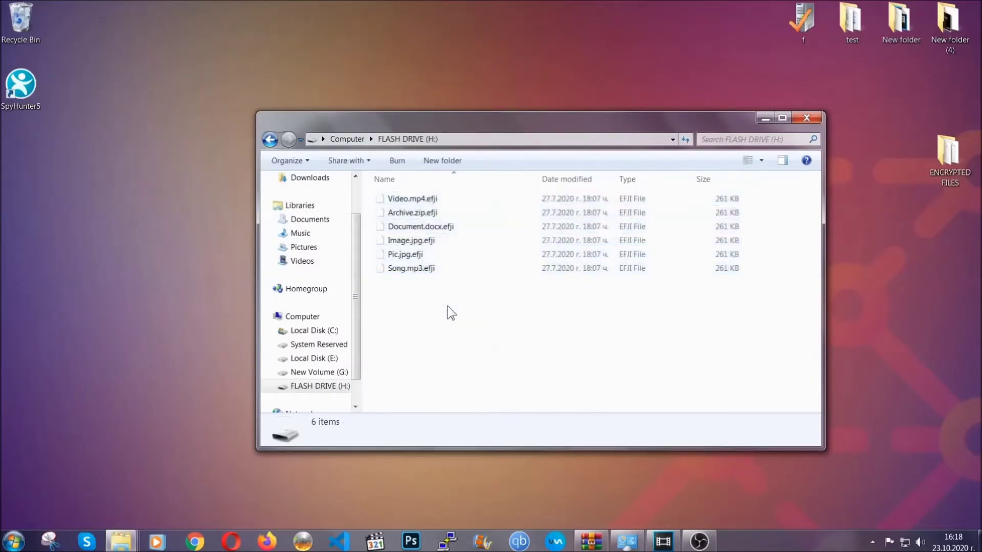
pyautogui.click(807, 118)
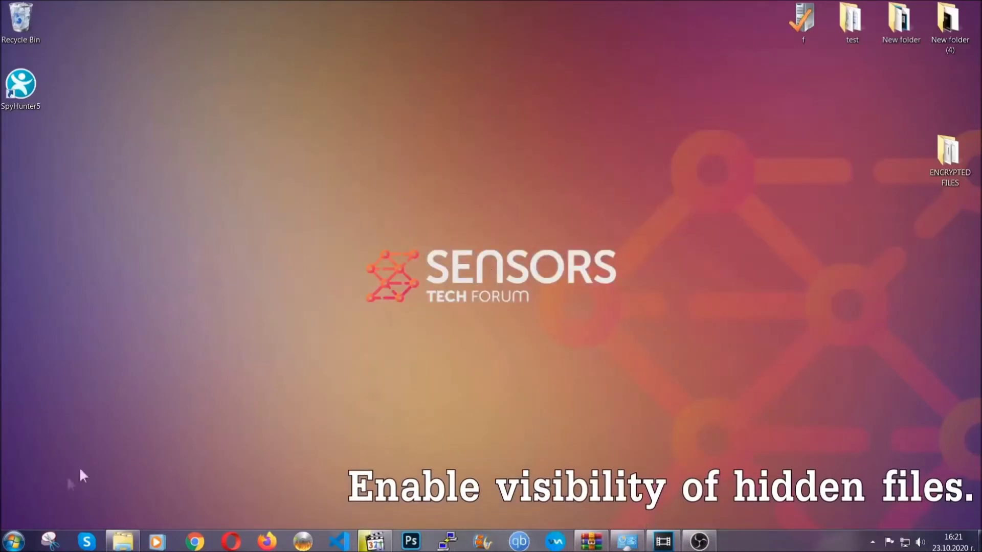
# - Find the 'hidden files and folders' setting and apply 'Show hidden files, folders, and drives'
pyautogui.click(13, 540)
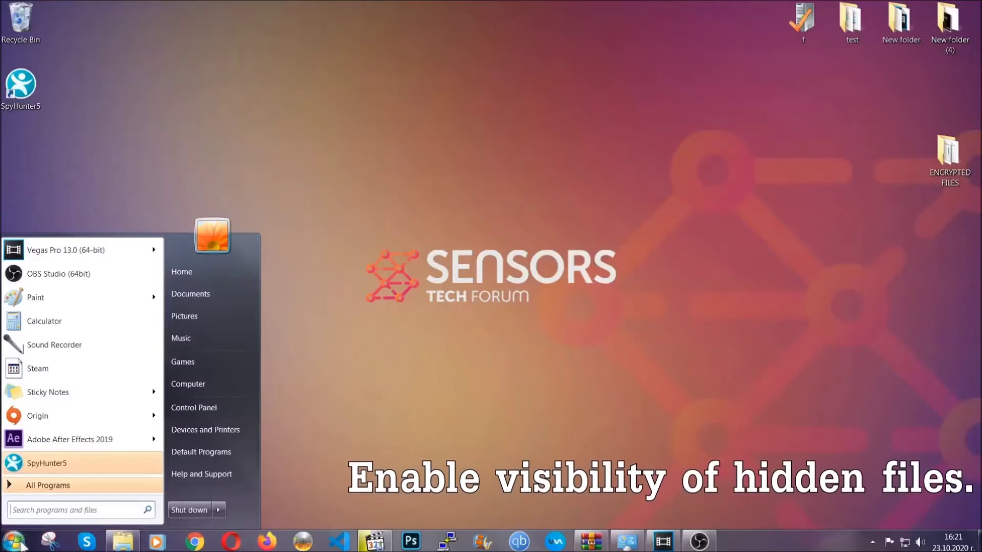
pyautogui.click(42, 501)
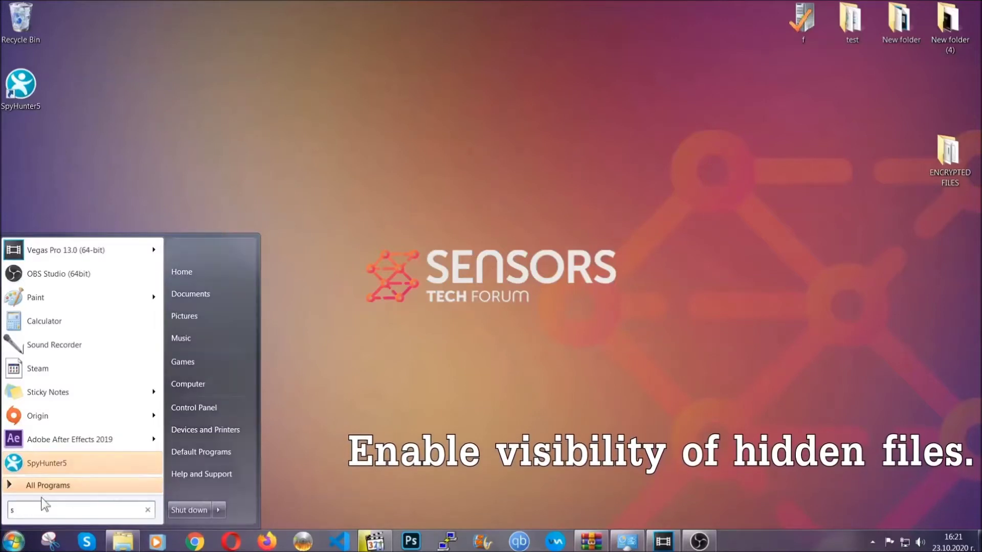
pyautogui.write('showh')
pyautogui.press('BackSpace')
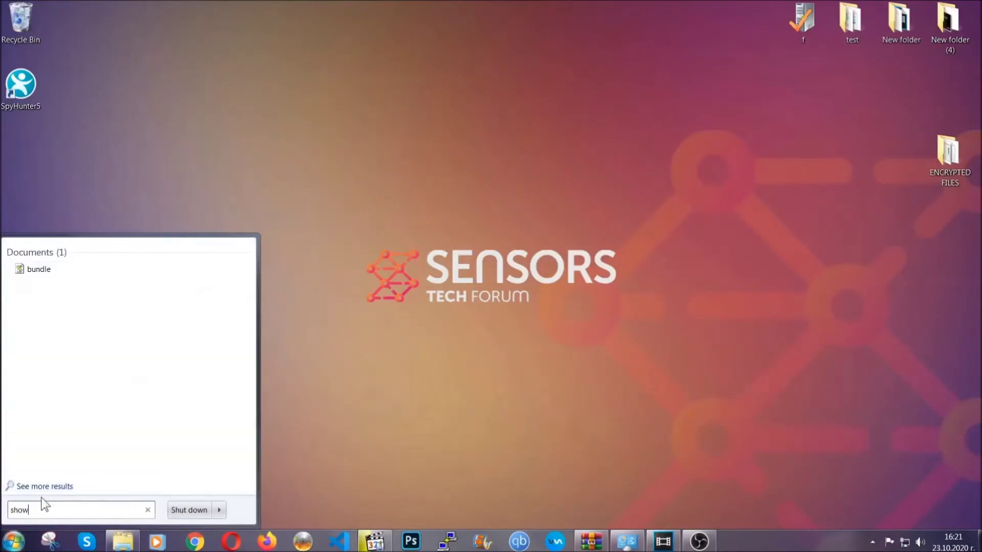
pyautogui.write(' hidden files ')
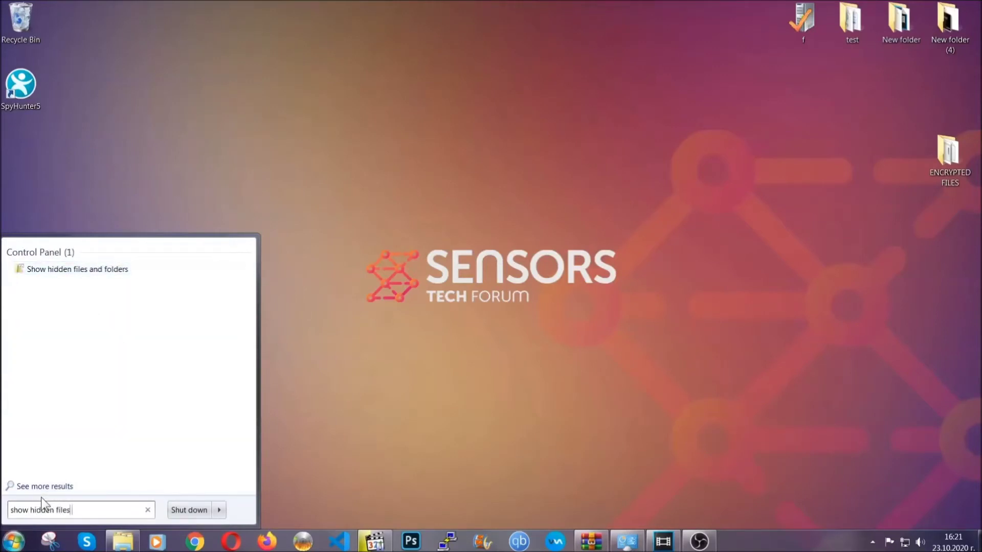
pyautogui.write('and folders')
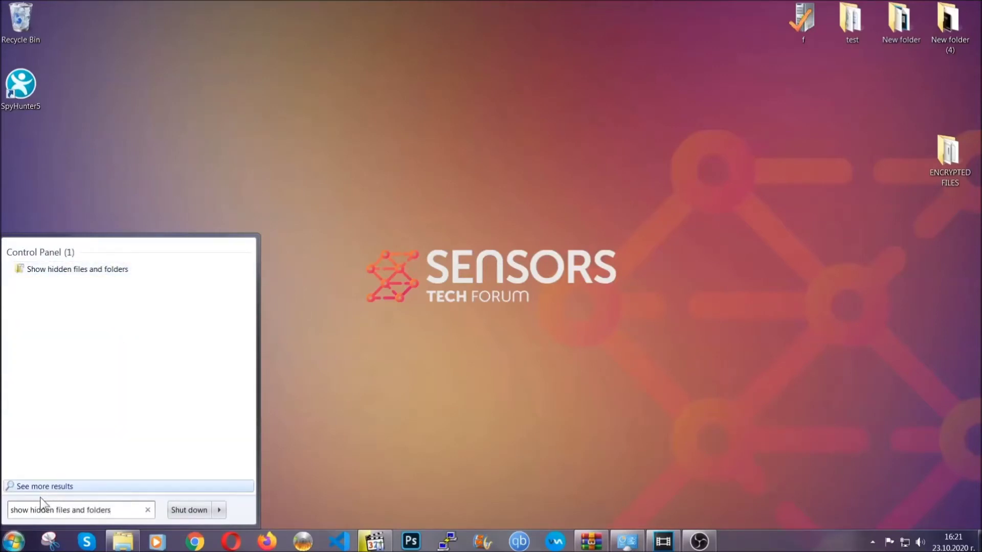
pyautogui.click(115, 270)
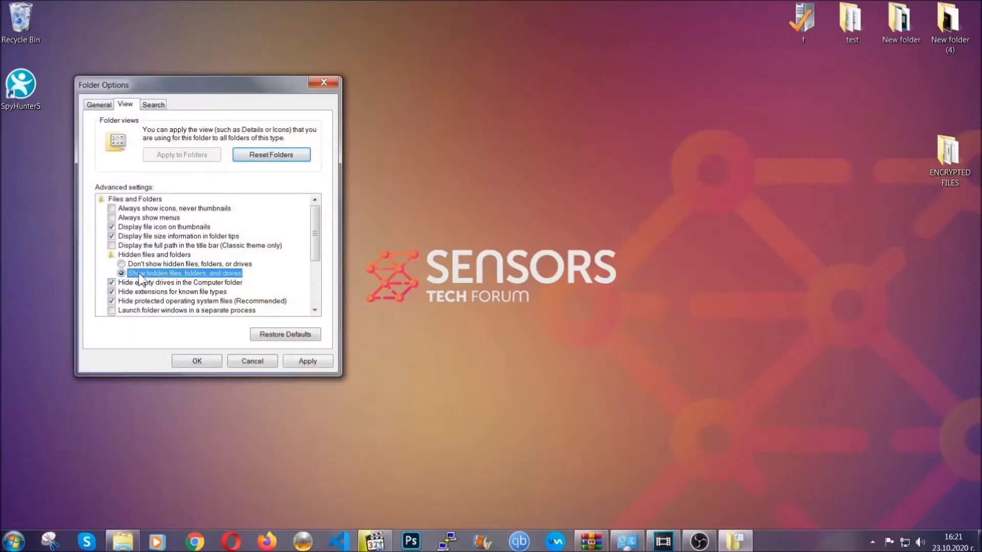
pyautogui.click(304, 362)
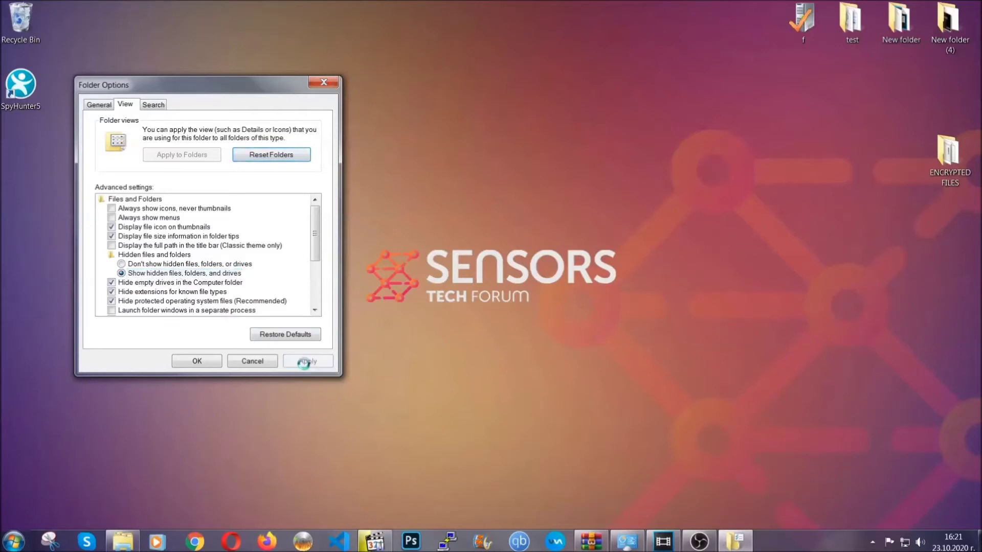
pyautogui.click(197, 360)
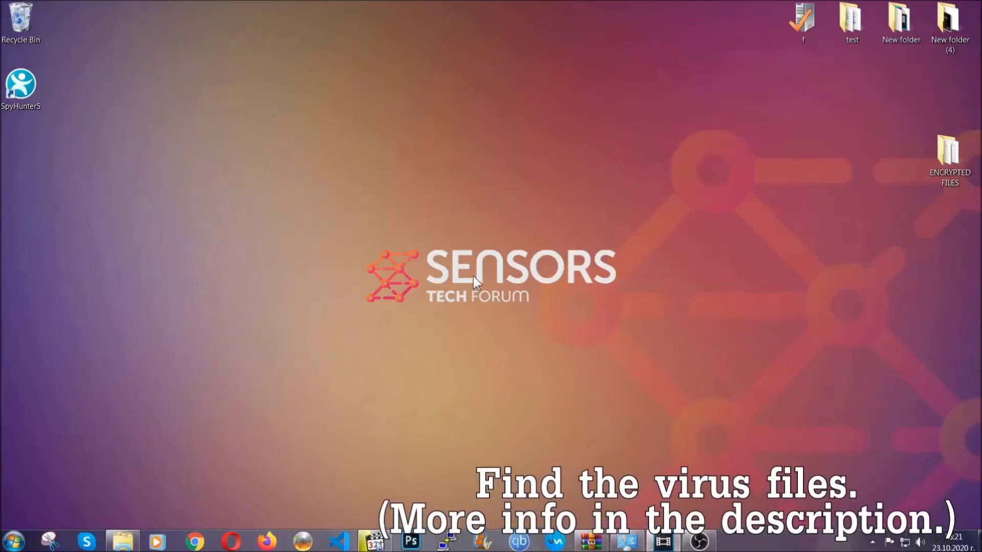
# - Search Computer for 'extension:exe Example Vir' to locate the virus executable
pyautogui.click(14, 541)
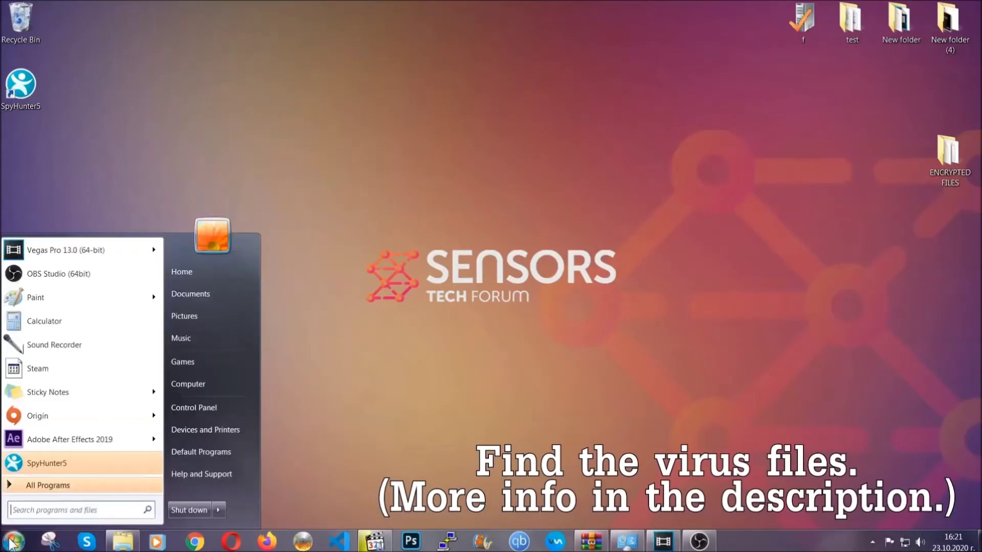
pyautogui.click(202, 383)
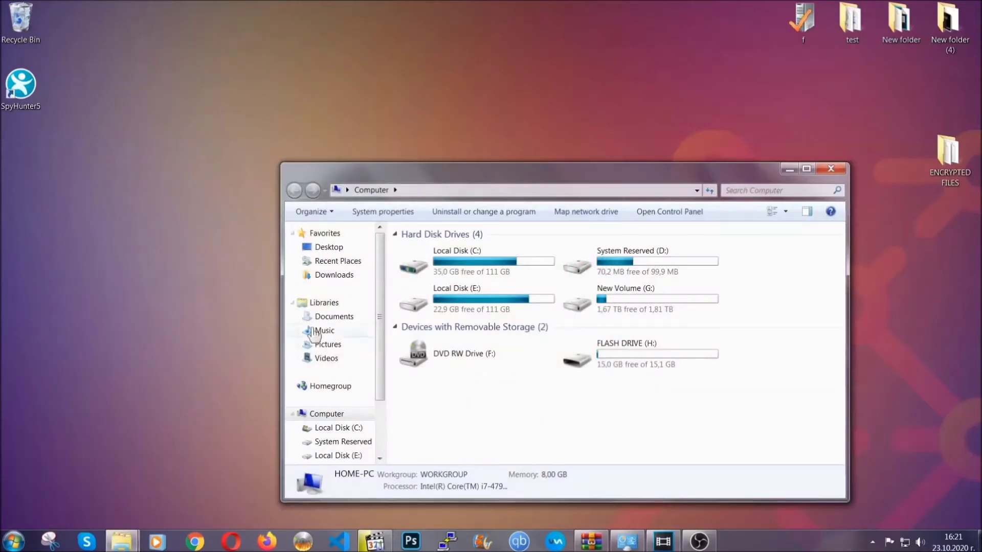
pyautogui.moveTo(533, 180); pyautogui.dragTo(466, 137)
pyautogui.write('fil')
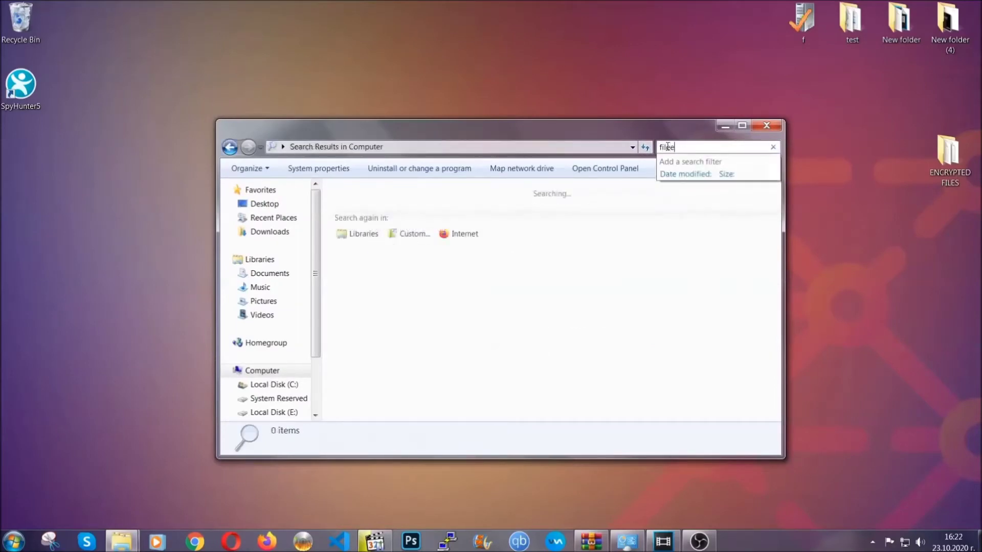
pyautogui.write('extension:exe ')
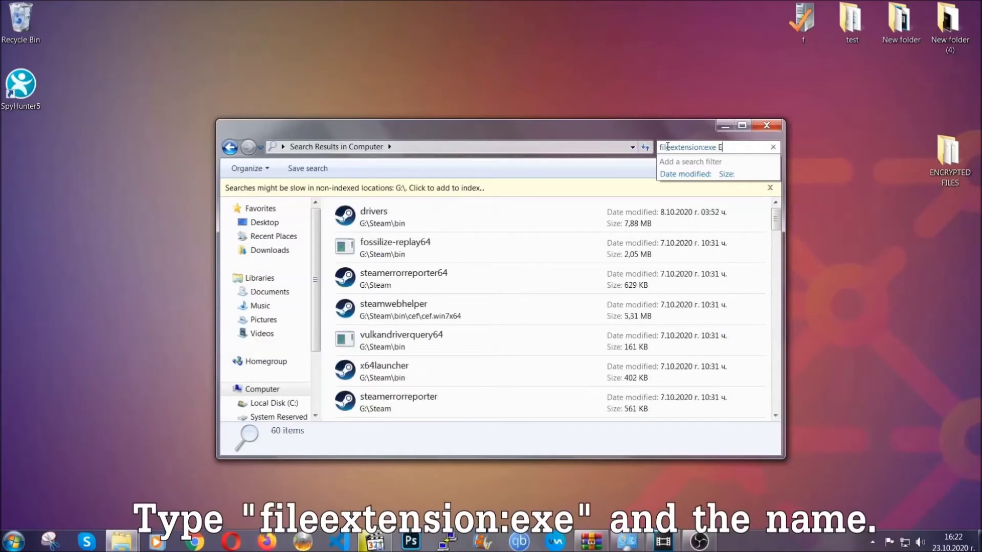
pyautogui.write('Exampl')
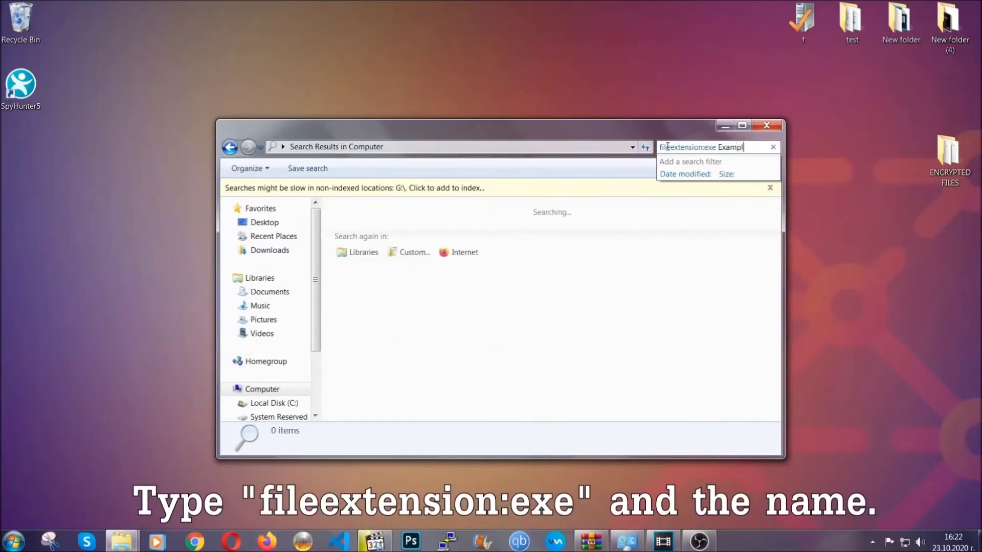
pyautogui.write('e Virus Name')
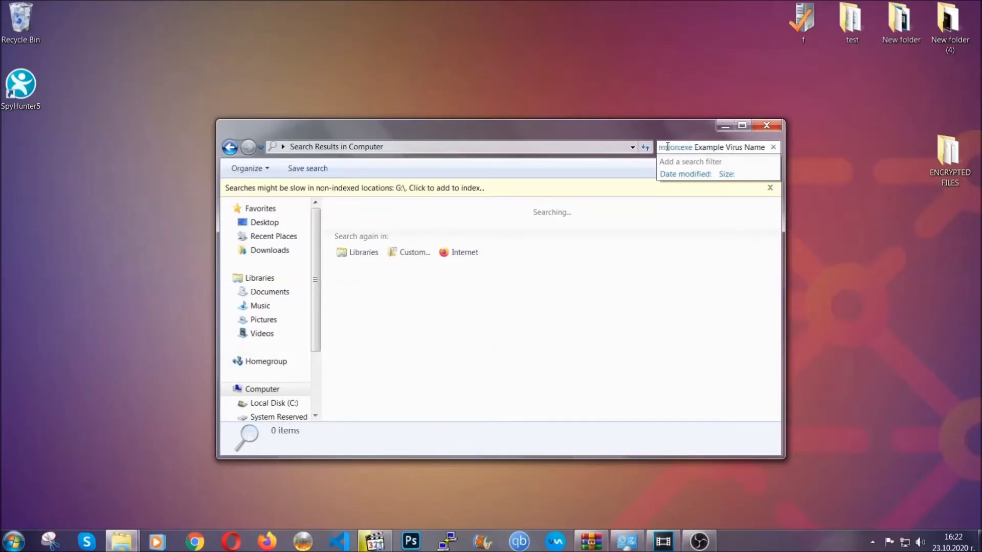
pyautogui.press('Return')
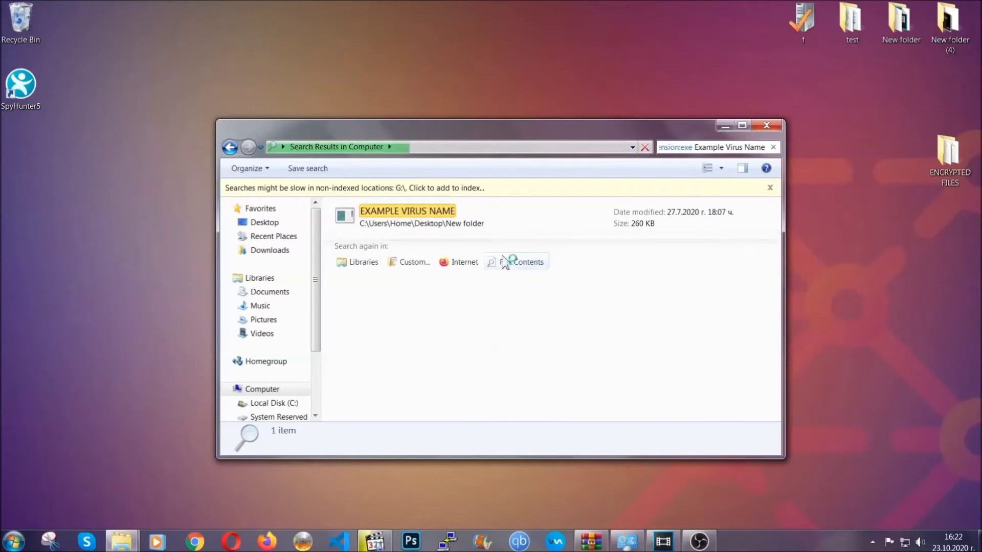
# - Delete the EXAMPLE VIRUS NAME file to the Recycle Bin and close the search window
pyautogui.click(428, 208)
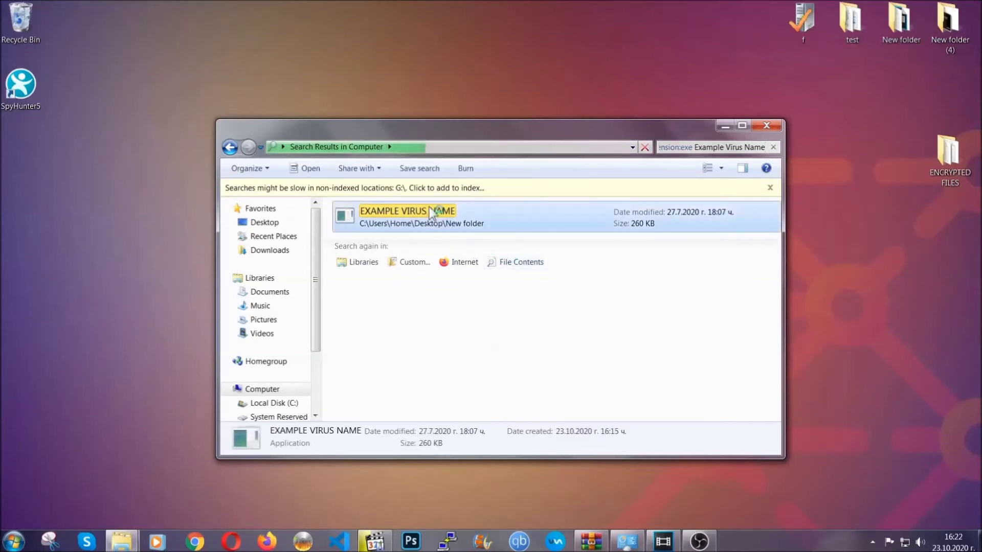
pyautogui.rightClick(429, 210)
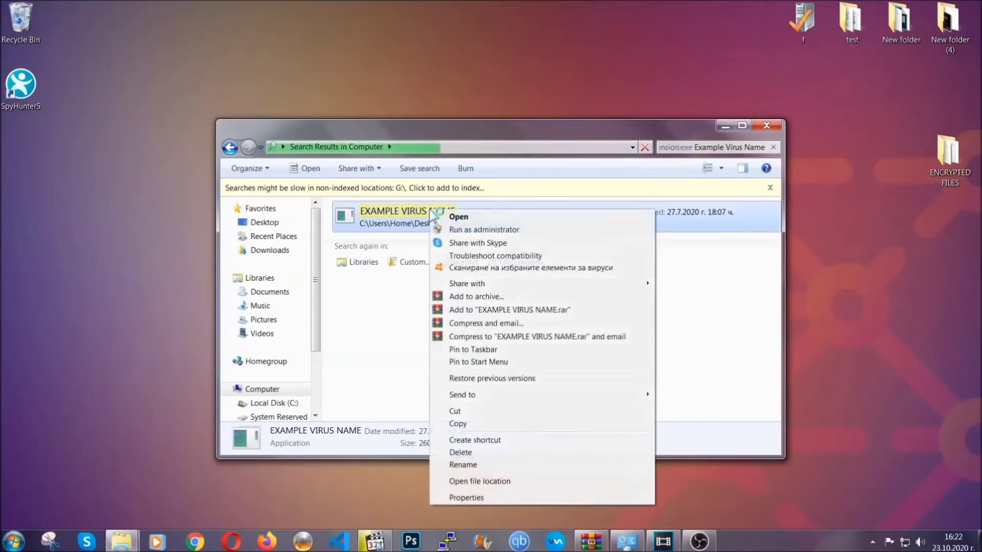
pyautogui.click(474, 453)
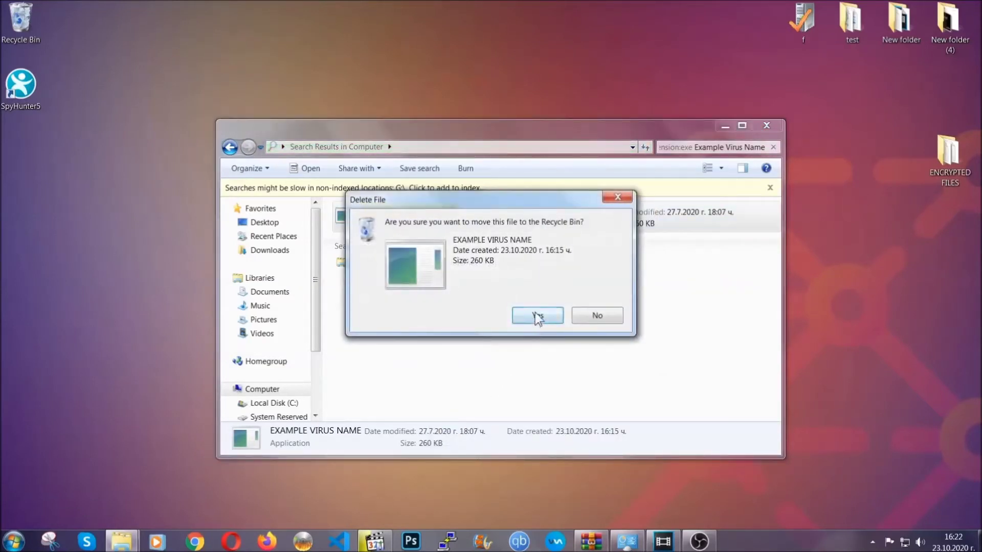
pyautogui.click(536, 317)
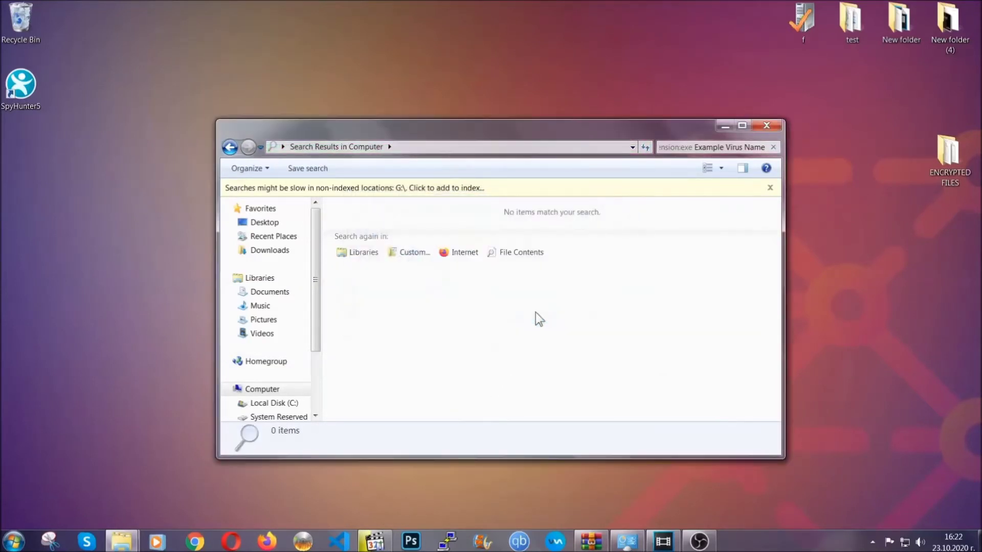
pyautogui.click(767, 125)
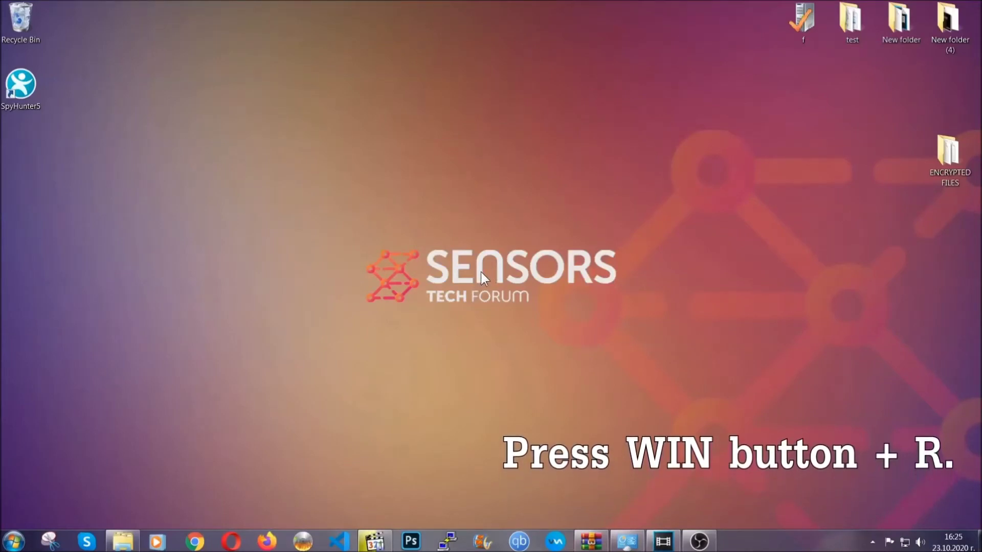
# - Launch Registry Editor by running REGEDIT from the Run dialog
pyautogui.press('super+r')
pyautogui.click(107, 459)
pyautogui.moveTo(99, 463); pyautogui.dragTo(12, 462)
pyautogui.write('REGEDIT')
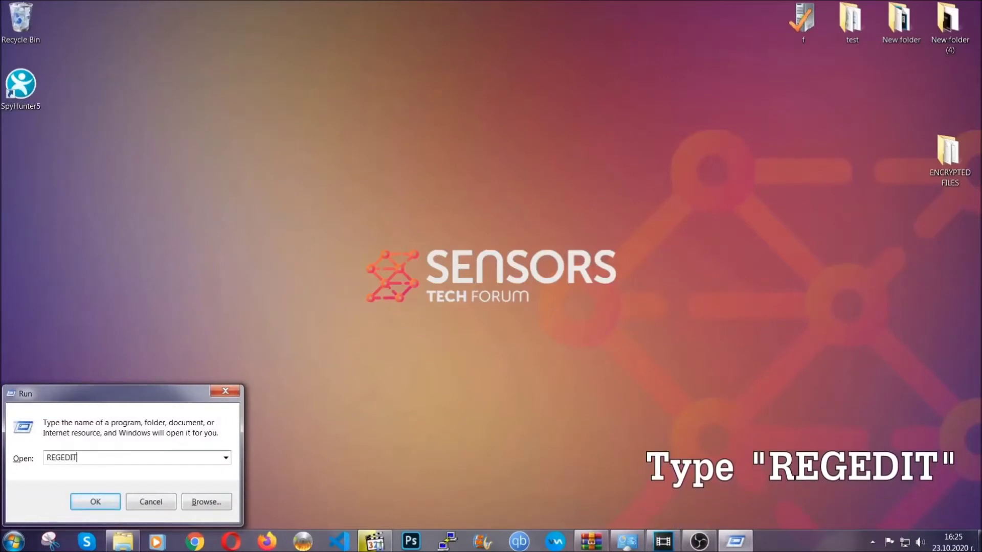
pyautogui.click(85, 500)
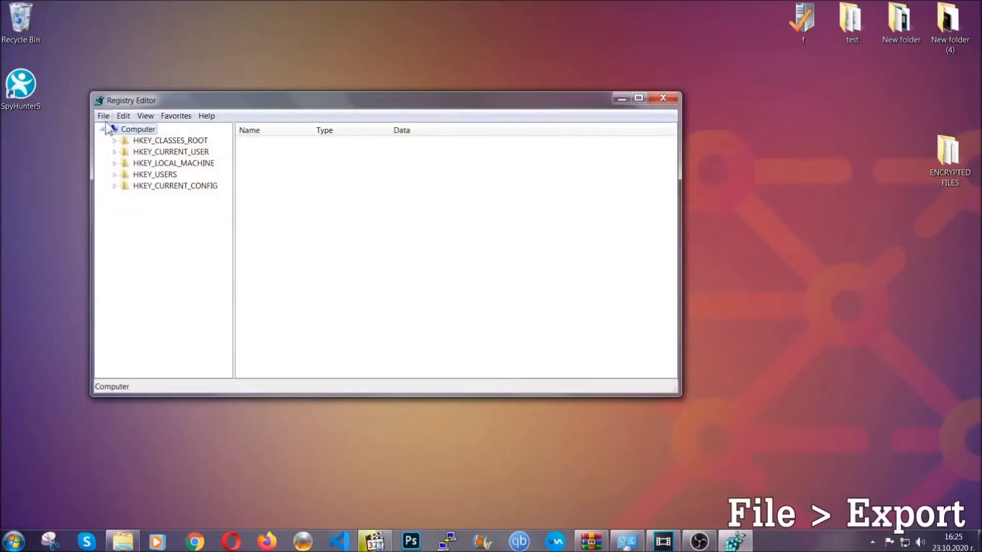
# - Export the full registry to the Desktop as BACKUP
pyautogui.click(104, 116)
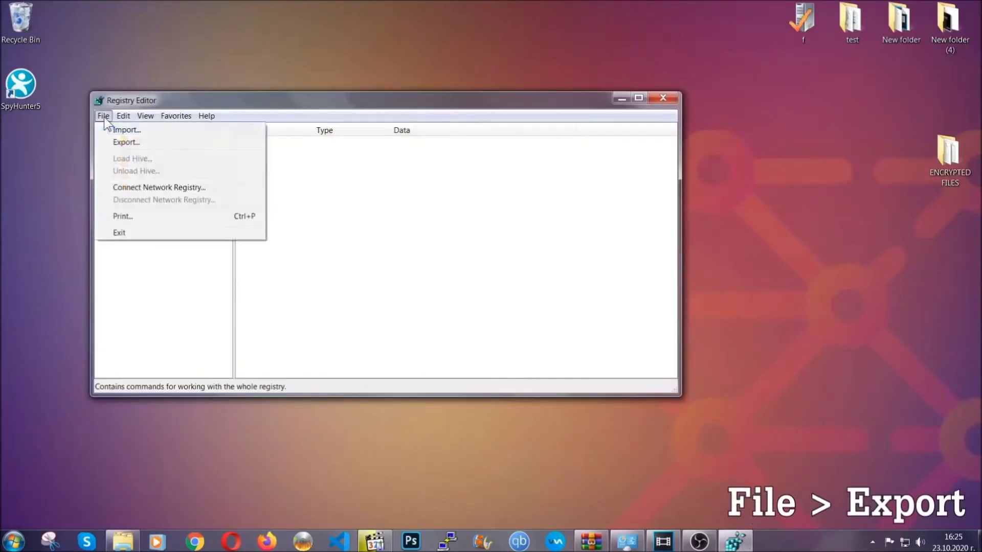
pyautogui.click(127, 141)
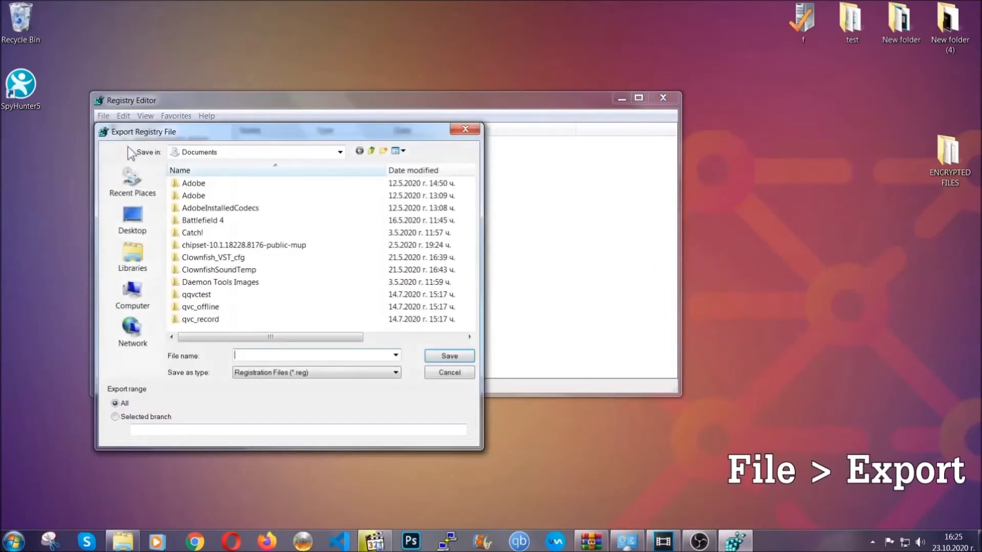
pyautogui.click(130, 217)
pyautogui.write('BACKUP')
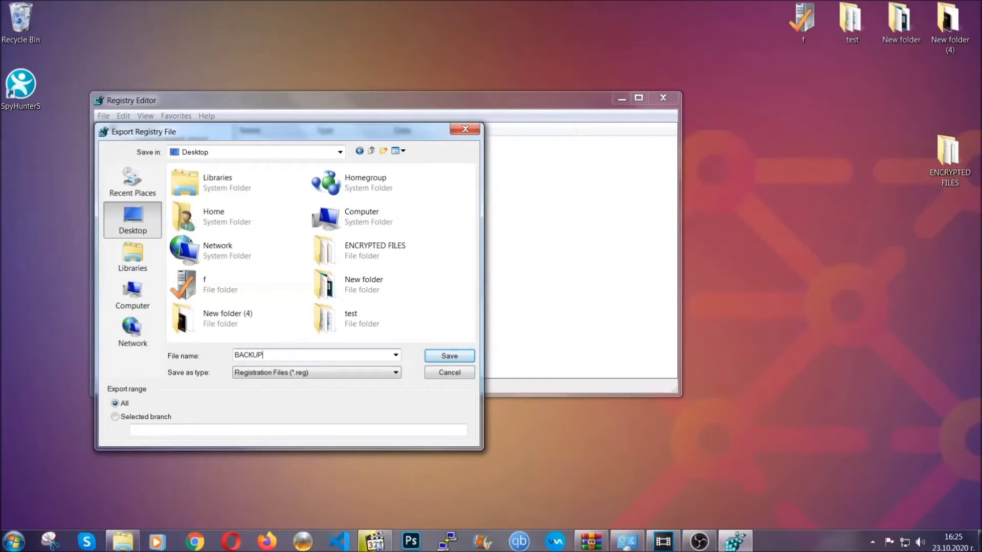
pyautogui.click(442, 357)
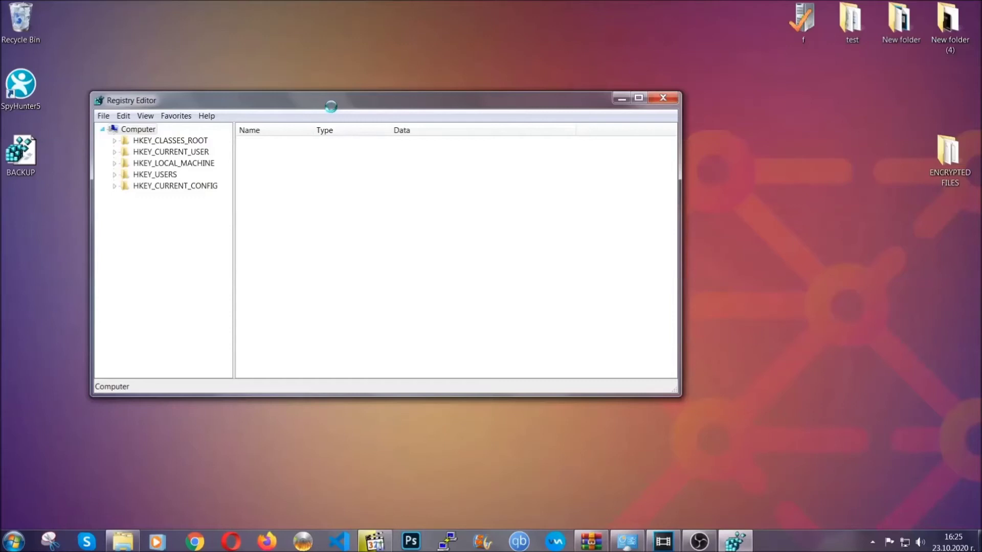
# - Search the registry for RunOnce, then select the adjacent Run key showing THE VIRUS
pyautogui.moveTo(331, 106); pyautogui.dragTo(428, 139)
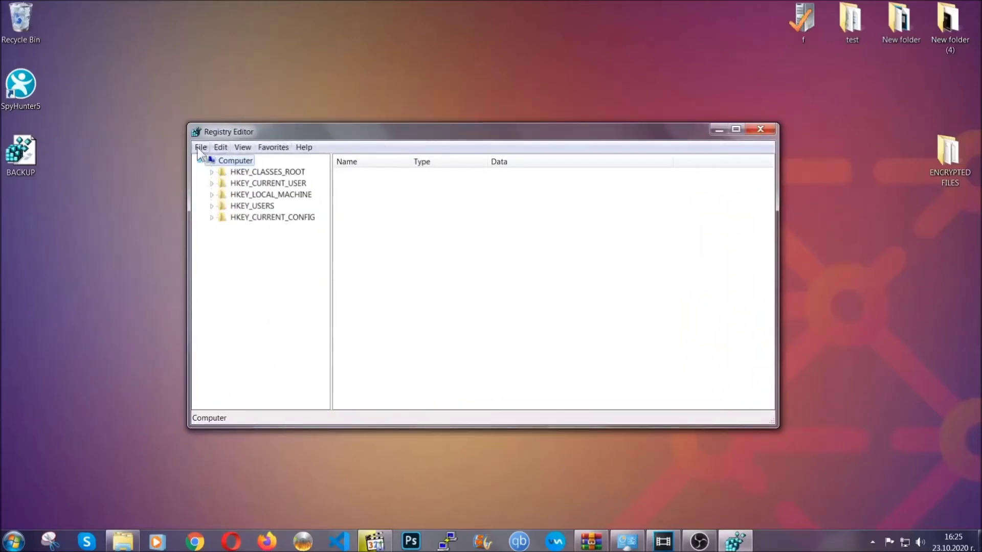
pyautogui.click(200, 148)
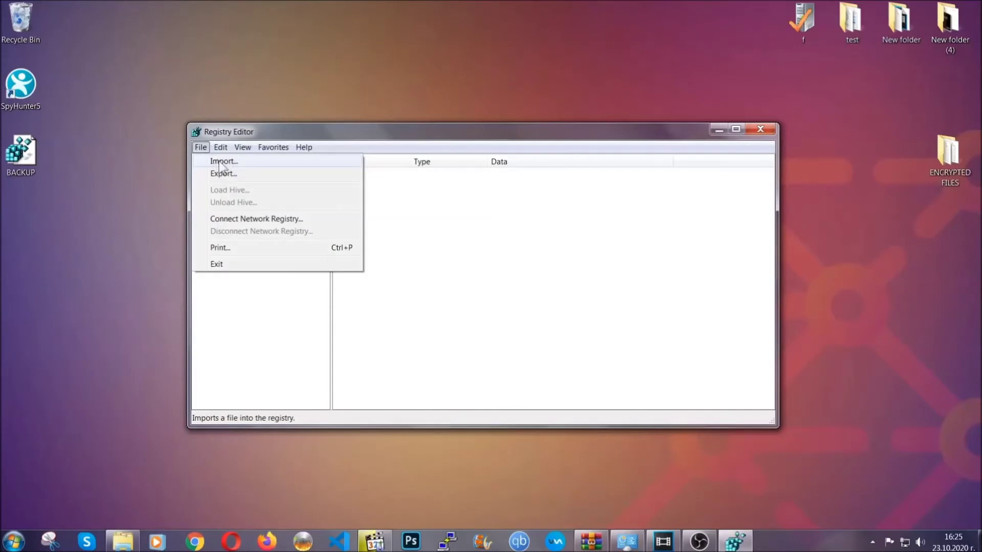
pyautogui.click(201, 148)
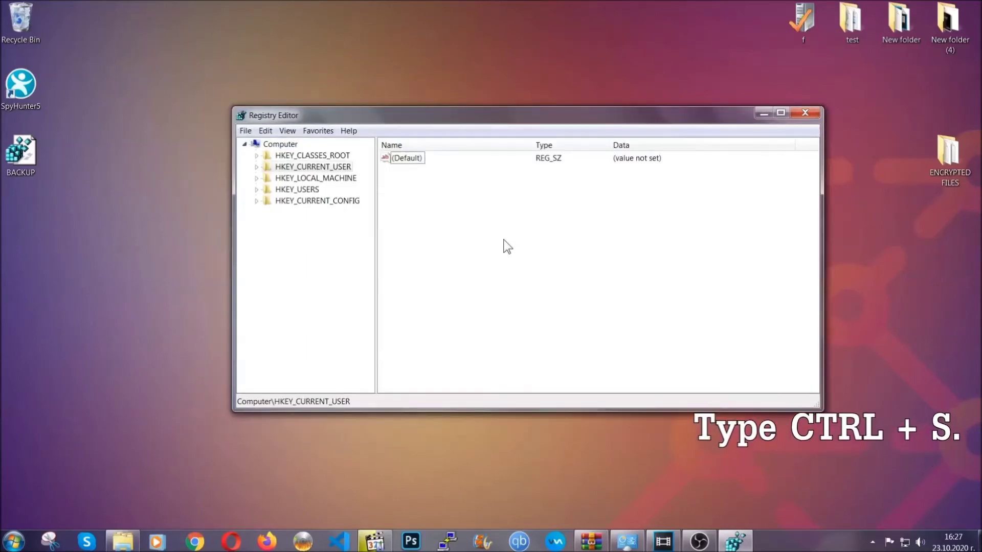
pyautogui.hotkey('ctrl', 'f')
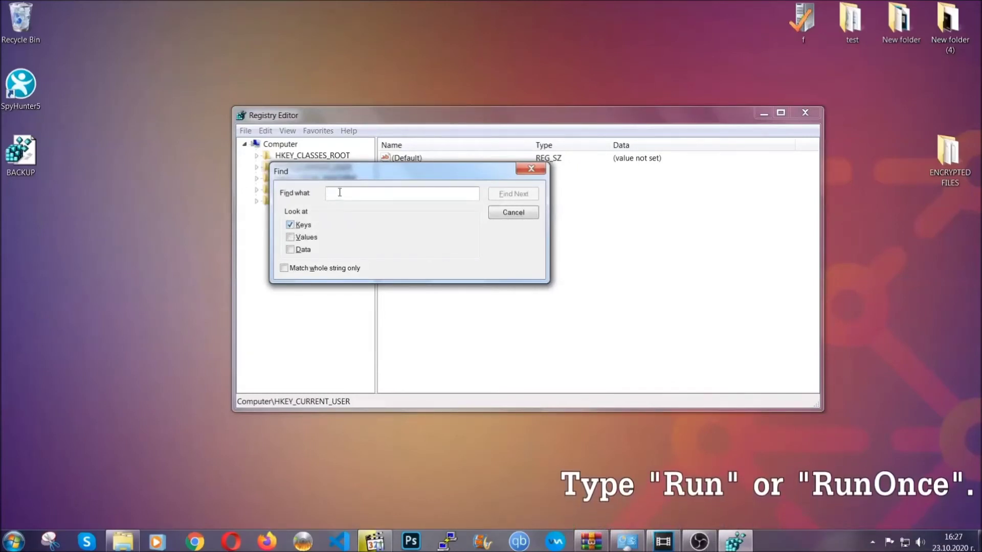
pyautogui.write('RunO')
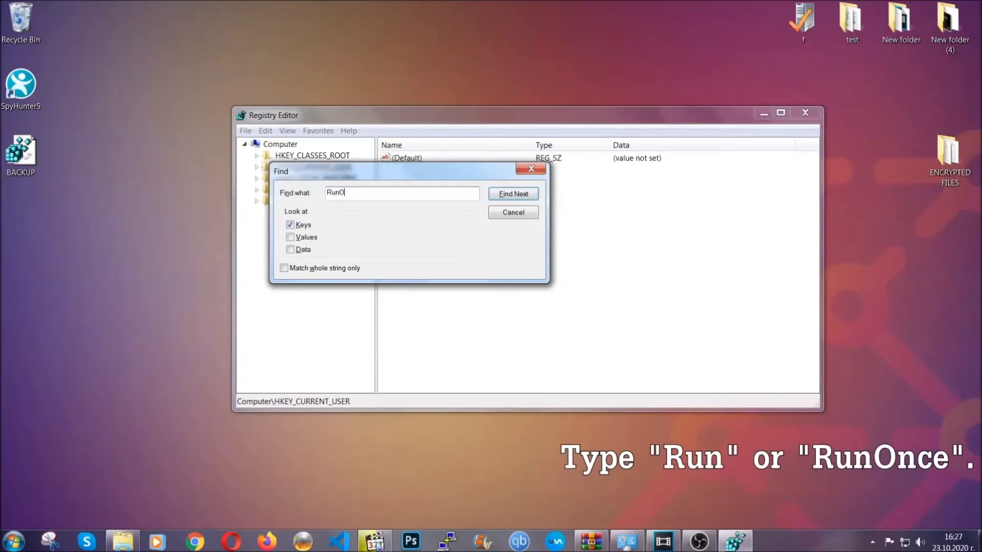
pyautogui.write('nce')
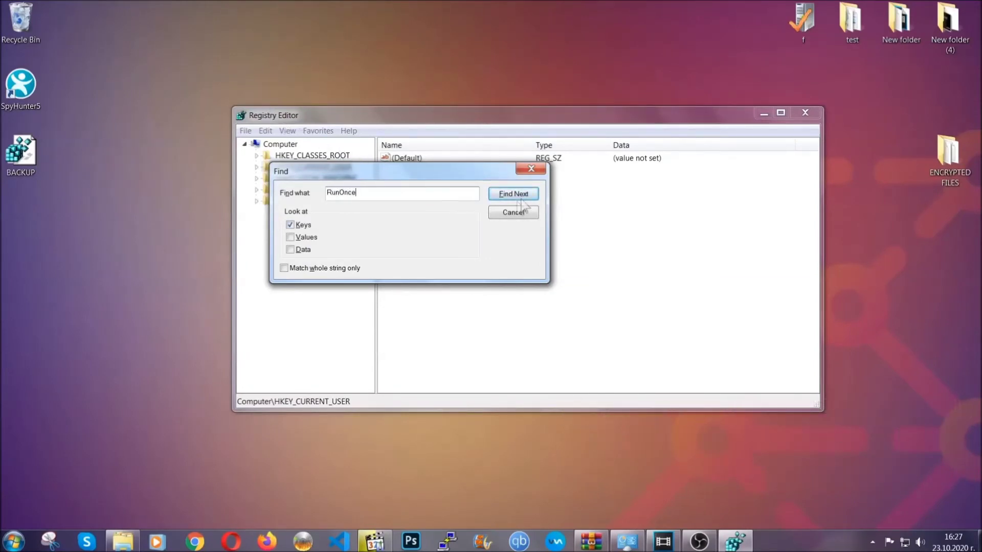
pyautogui.click(524, 194)
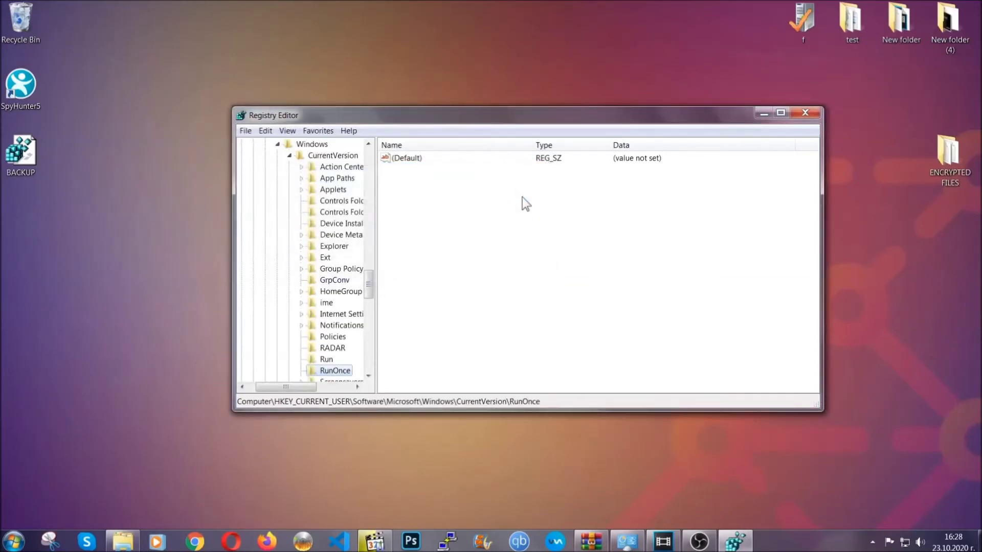
pyautogui.moveTo(374, 279); pyautogui.dragTo(370, 296)
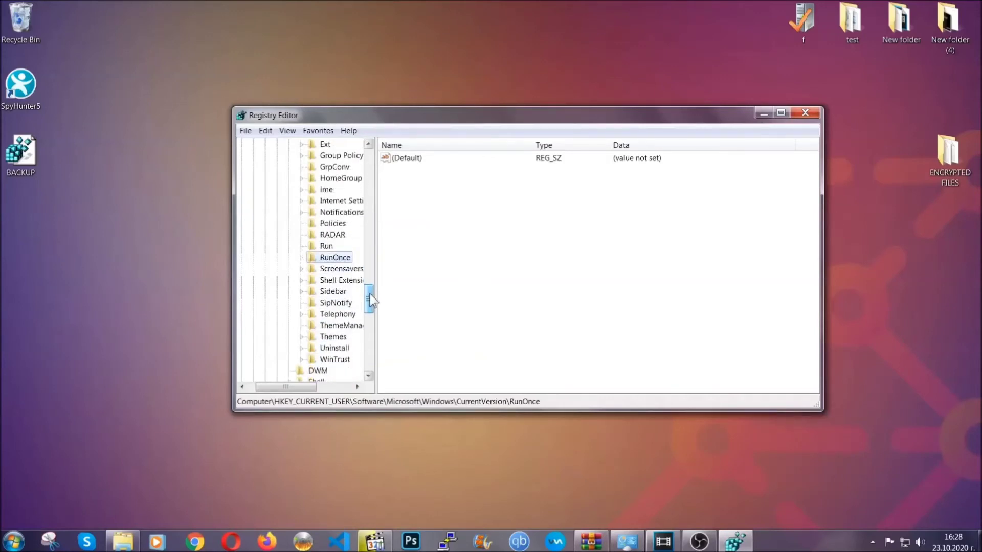
pyautogui.click(326, 246)
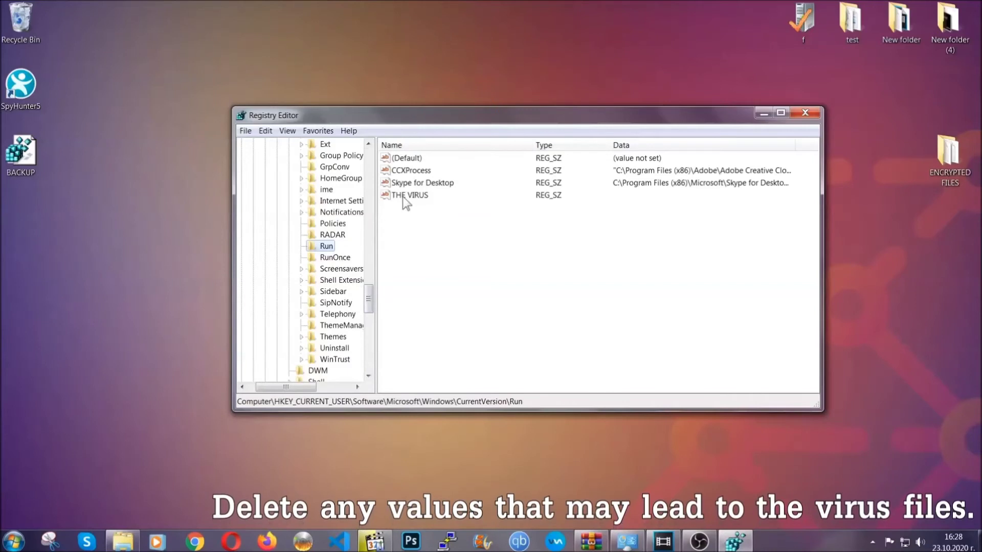
# - Delete THE VIRUS value from the Run key, confirming the deletion
pyautogui.click(403, 197)
pyautogui.rightClick(402, 197)
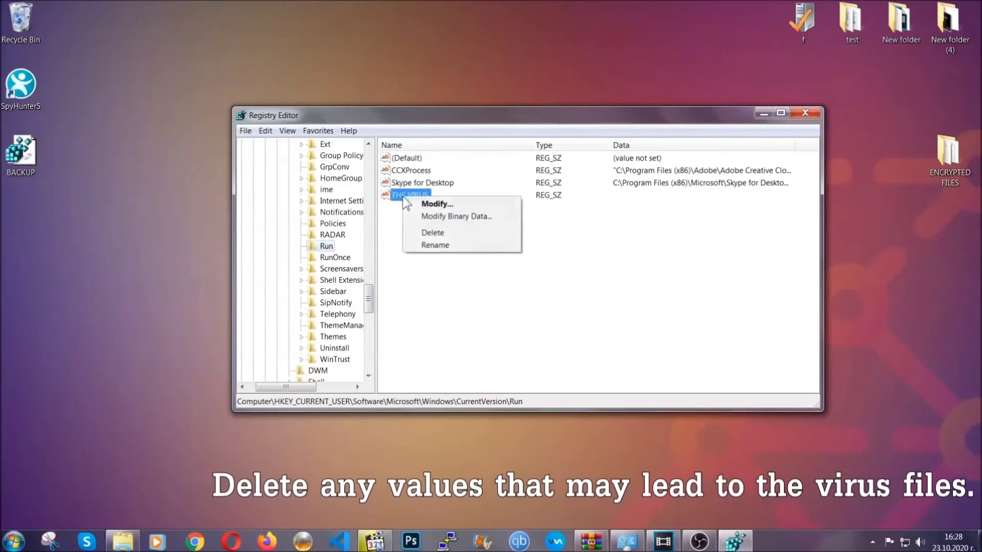
pyautogui.click(425, 233)
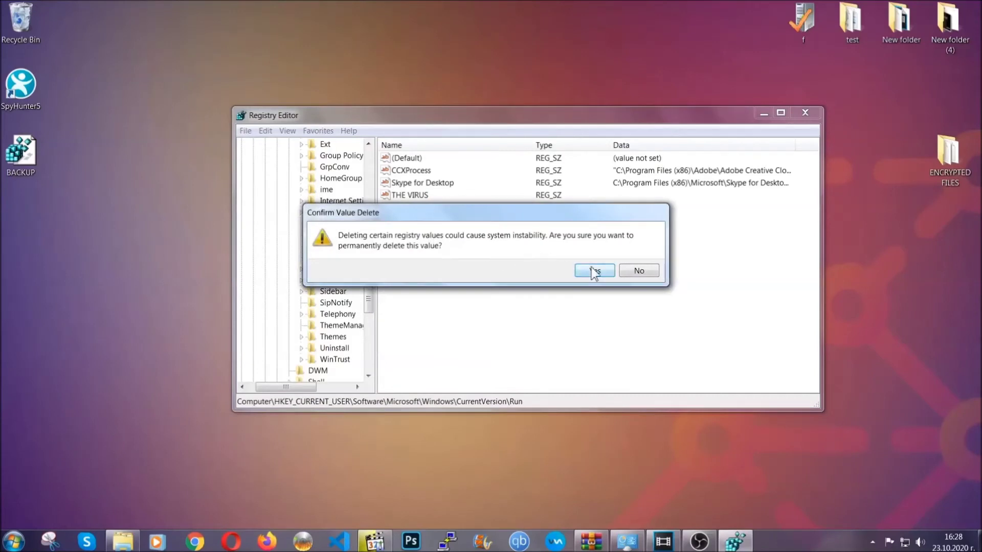
pyautogui.click(594, 271)
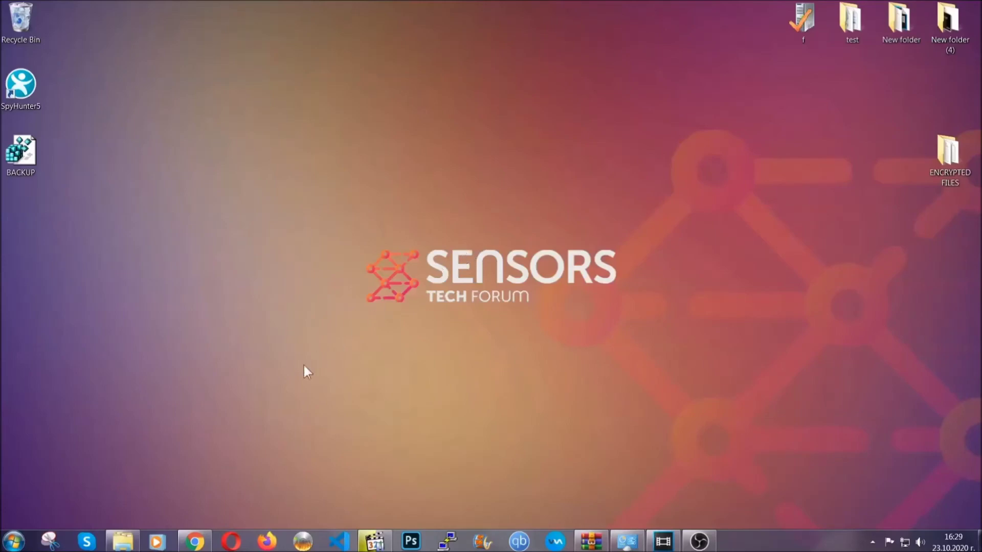
# - Return to the recovery article in Chrome, scroll to the Method links and expand Method 2 Windows Backup
pyautogui.click(195, 542)
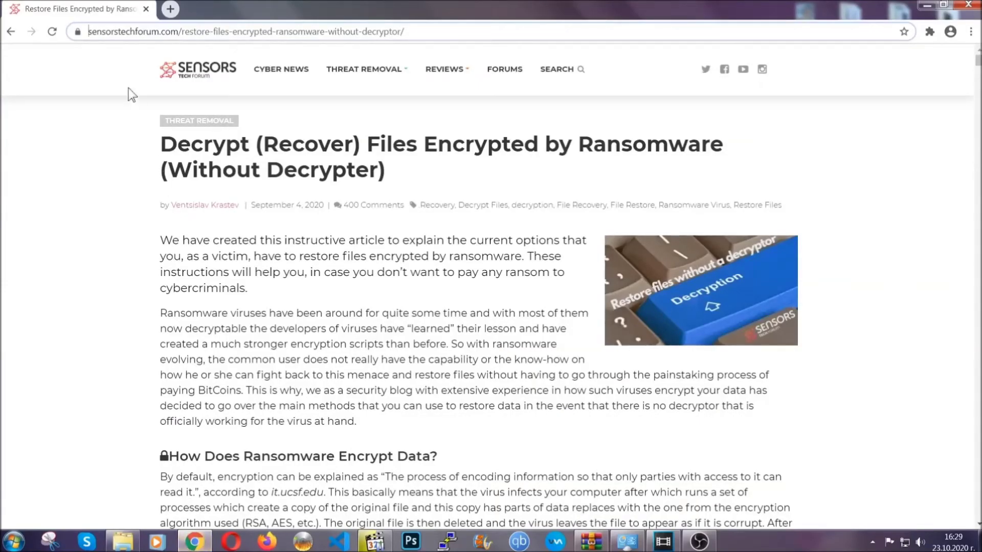
pyautogui.moveTo(89, 32); pyautogui.dragTo(443, 36)
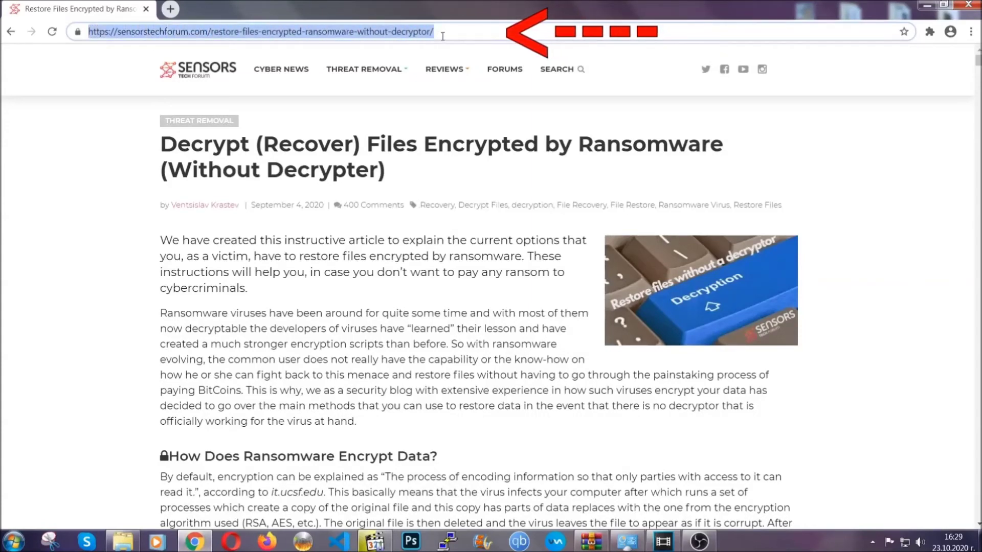
pyautogui.moveTo(444, 69)
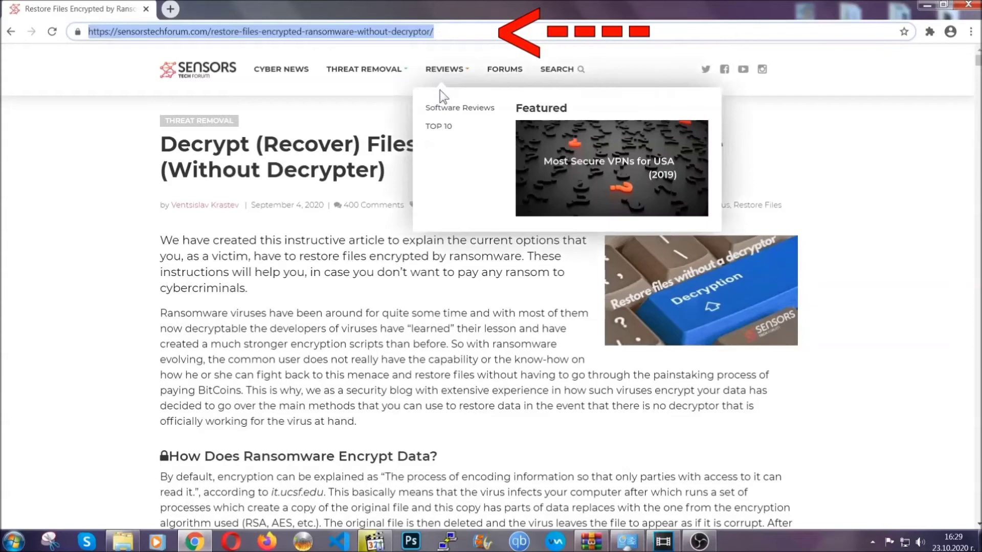
pyautogui.scroll(-5, 505, 278)
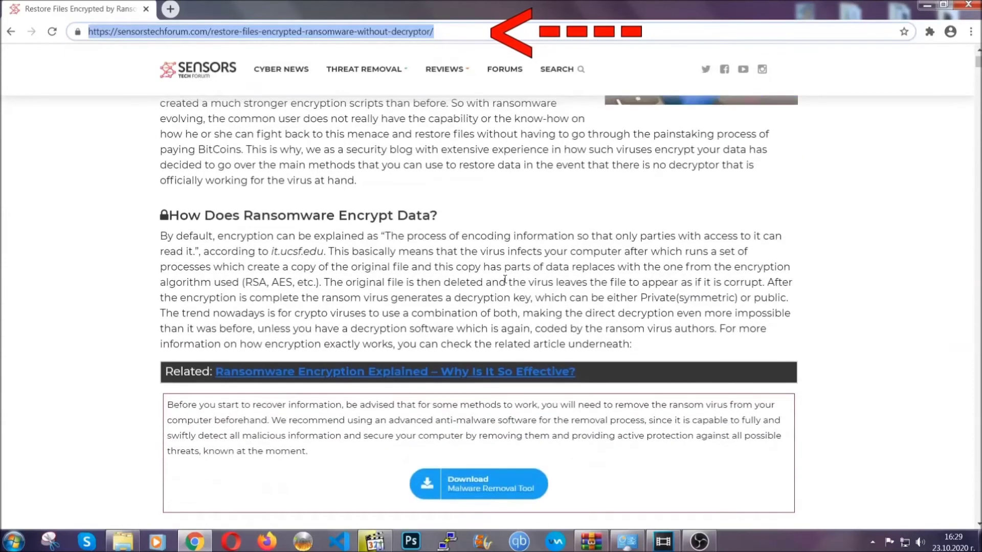
pyautogui.scroll(-3, 505, 279)
pyautogui.scroll(-2, 505, 279)
pyautogui.scroll(-1, 504, 279)
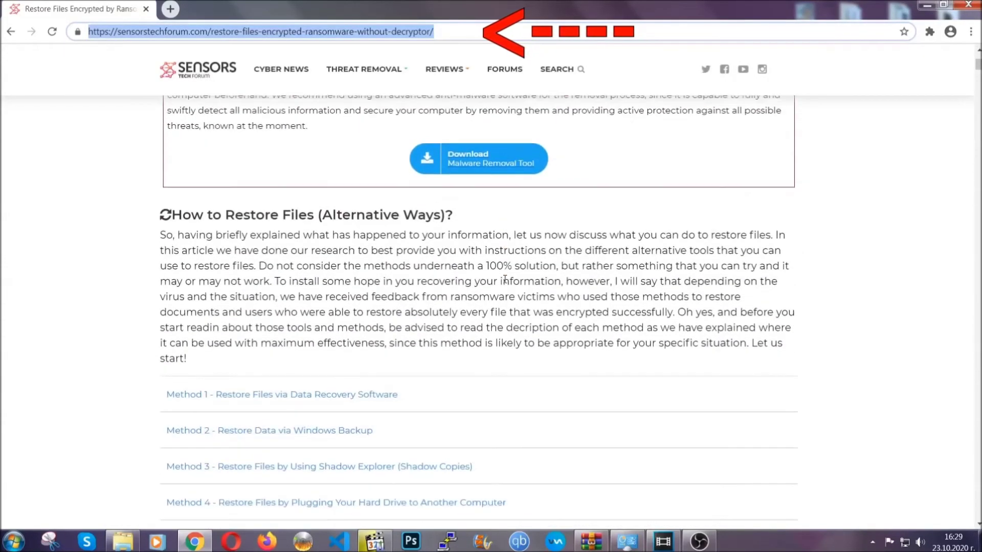
pyautogui.scroll(-1, 505, 279)
pyautogui.scroll(-1, 506, 281)
pyautogui.scroll(-1, 506, 283)
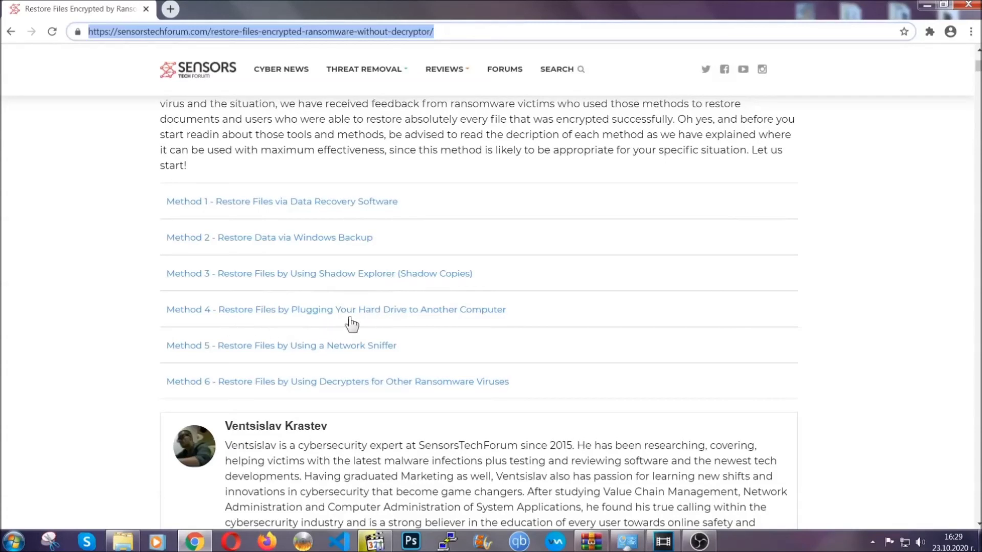
pyautogui.click(303, 236)
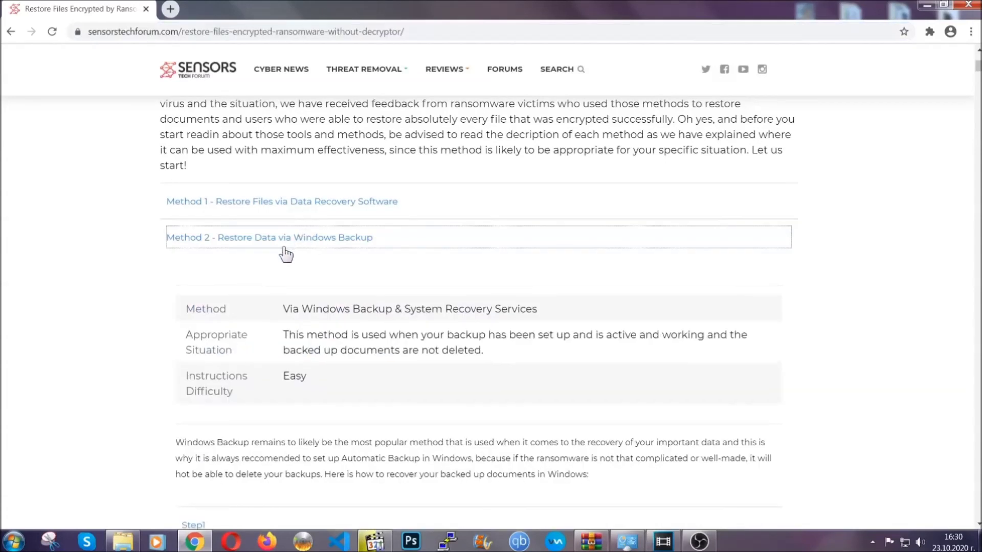
# - Expand the Step1, Step2 and Step3 Windows Backup instructions in the SensorsTechForum article
pyautogui.moveTo(282, 309); pyautogui.dragTo(347, 387)
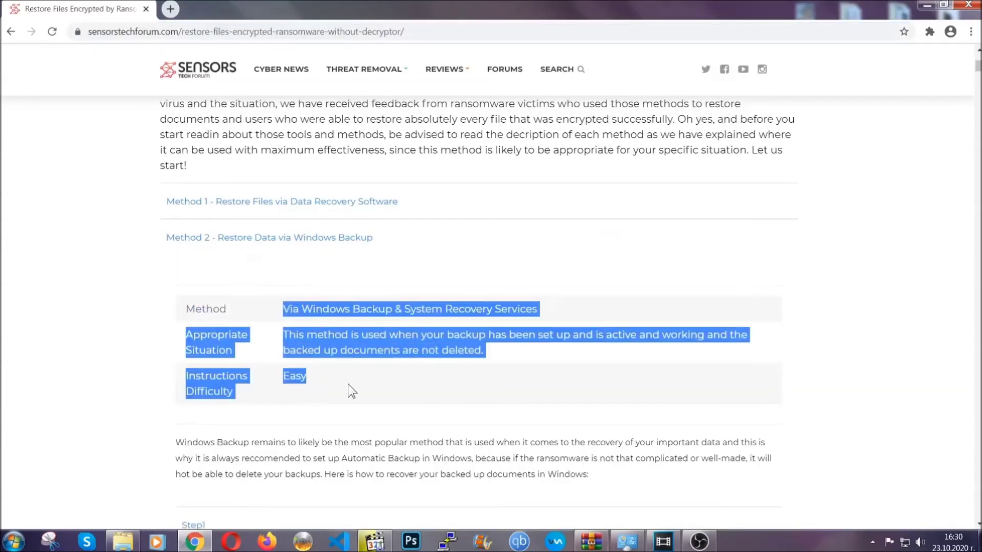
pyautogui.click(348, 385)
pyautogui.scroll(-4, 350, 382)
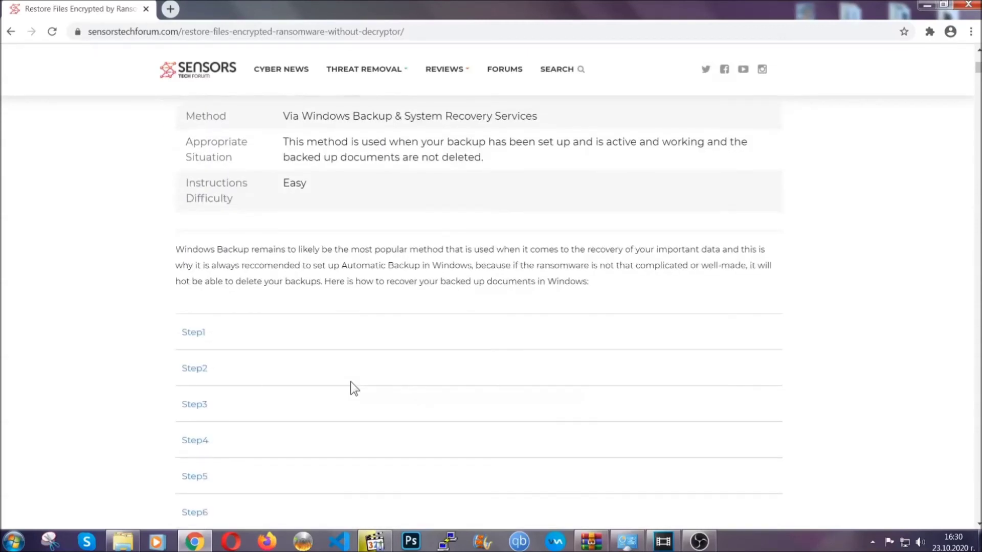
pyautogui.scroll(-1, 350, 382)
pyautogui.click(200, 267)
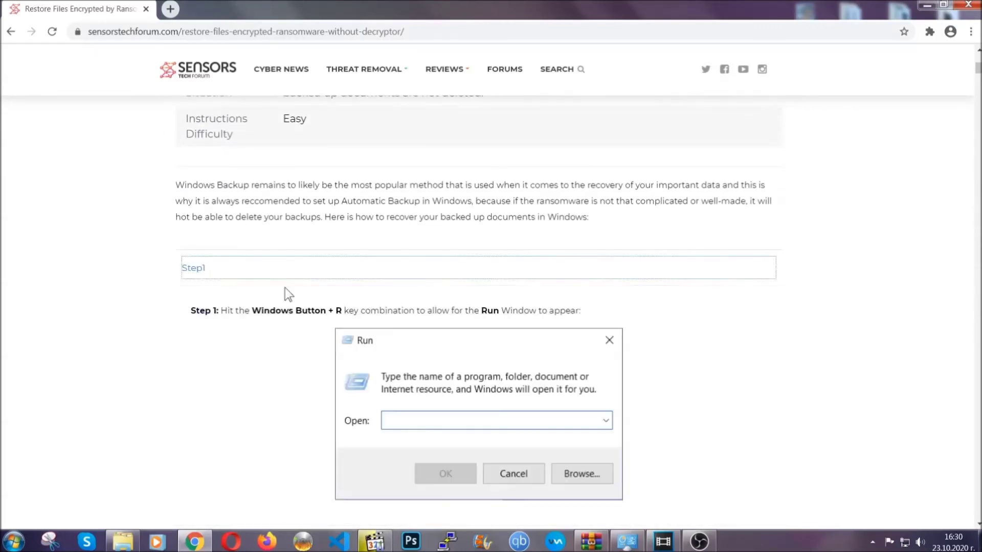
pyautogui.scroll(-4, 460, 318)
pyautogui.click(230, 322)
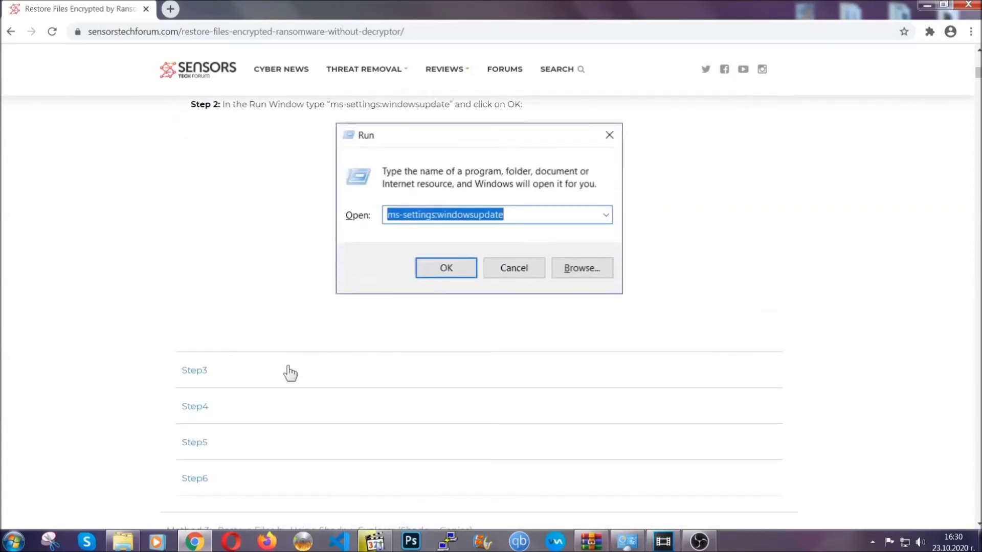
pyautogui.click(290, 373)
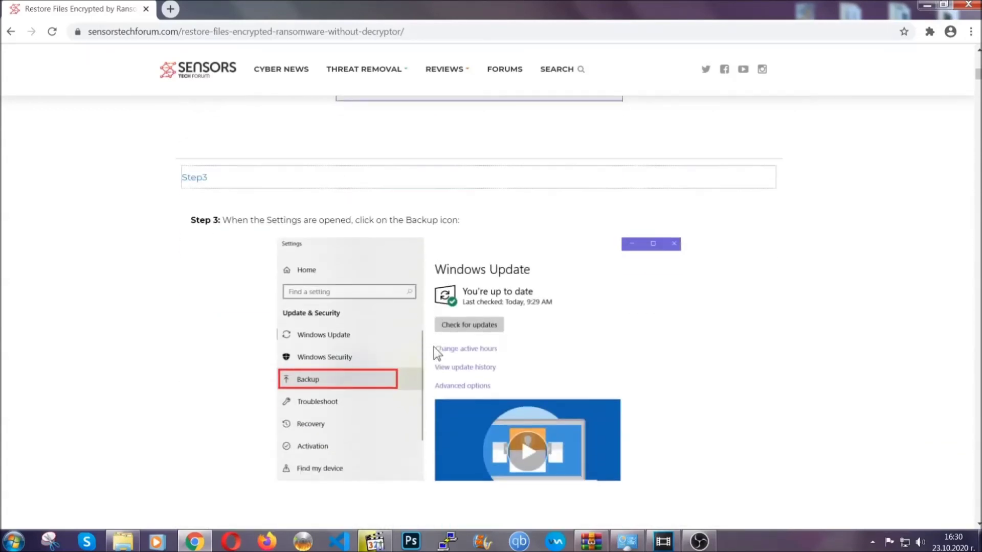
# - Review the expanded steps, return to the top, and minimize the browser to the desktop
pyautogui.scroll(-3, 433, 346)
pyautogui.scroll(-2, 431, 349)
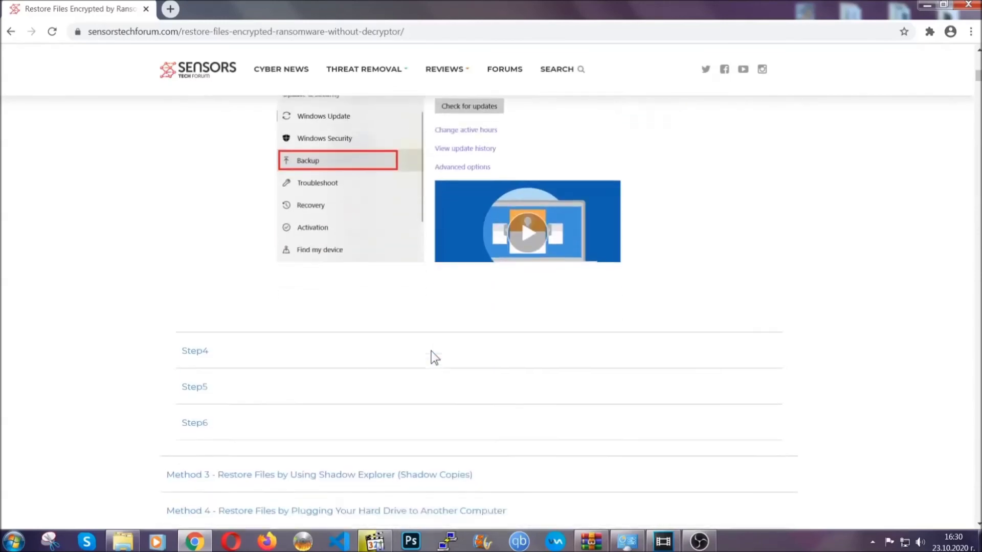
pyautogui.scroll(-2, 431, 350)
pyautogui.scroll(-3, 431, 351)
pyautogui.scroll(-2, 431, 350)
pyautogui.scroll(-2, 431, 350)
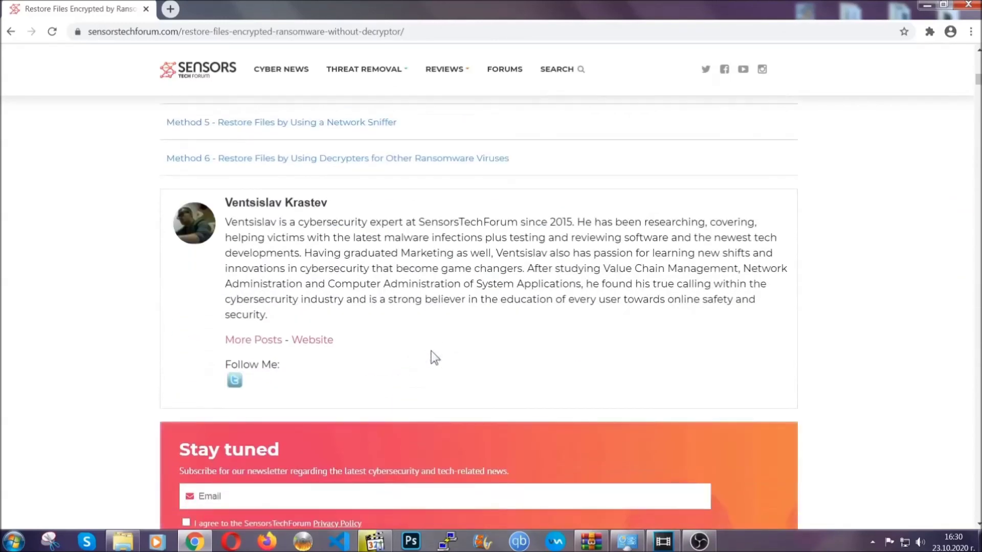
pyautogui.scroll(4, 431, 351)
pyautogui.scroll(10, 430, 355)
pyautogui.scroll(10, 429, 365)
pyautogui.scroll(10, 428, 365)
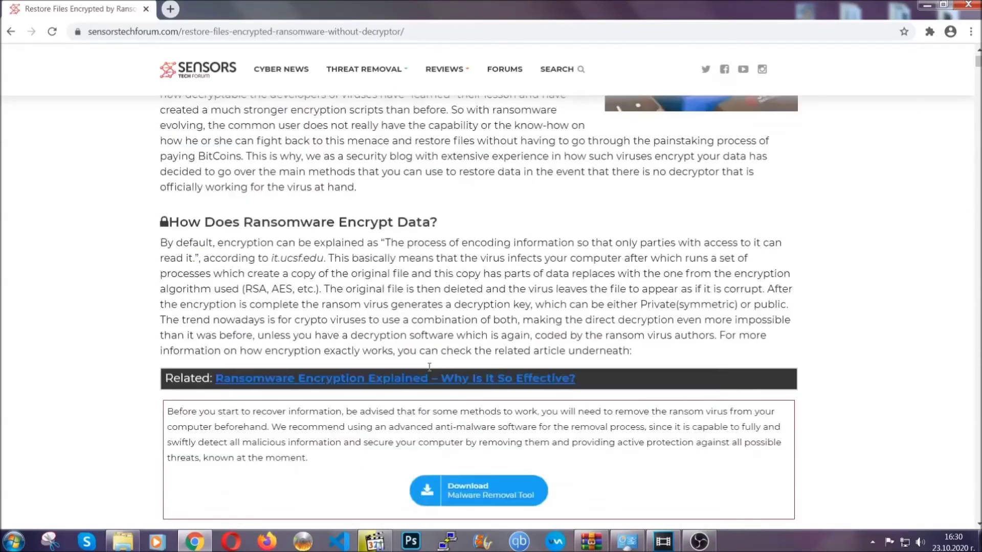
pyautogui.scroll(5, 429, 366)
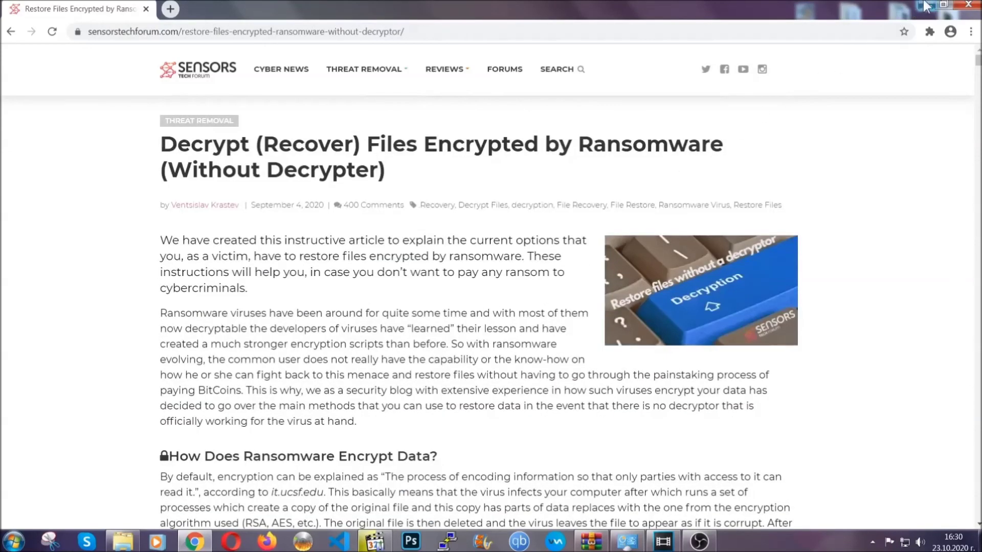
pyautogui.click(925, 5)
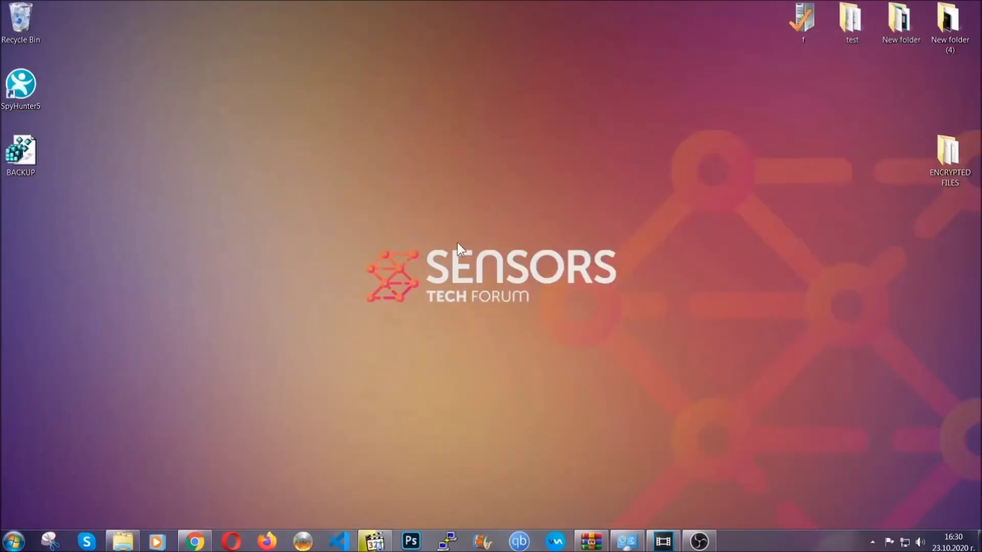